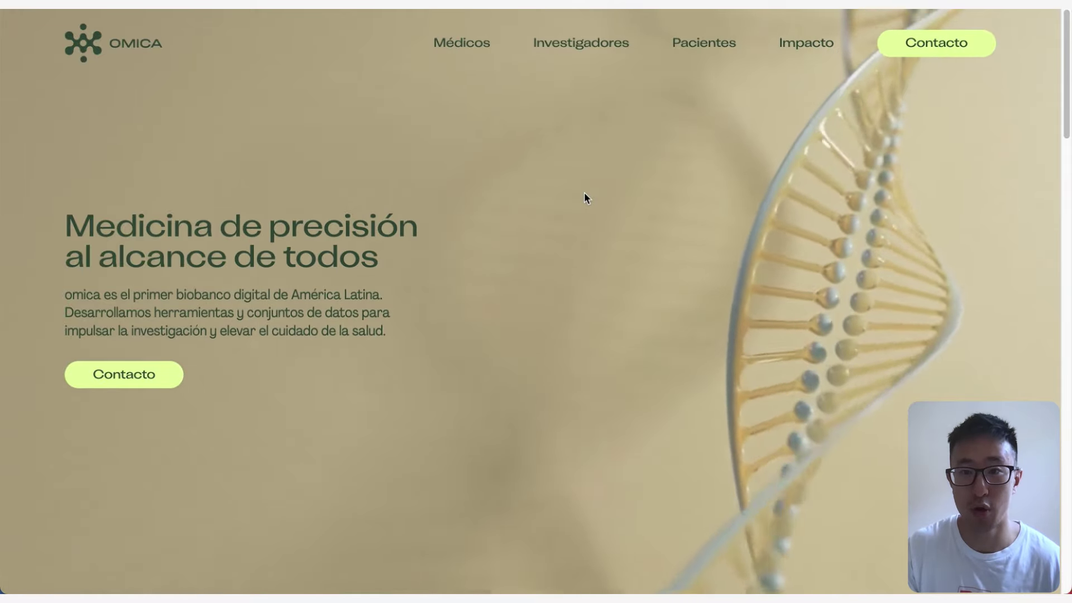
Scroll the MIDASMVMT homepage from the hero down to the workout cards to show the black header
scroll(584, 193, "down", 4)
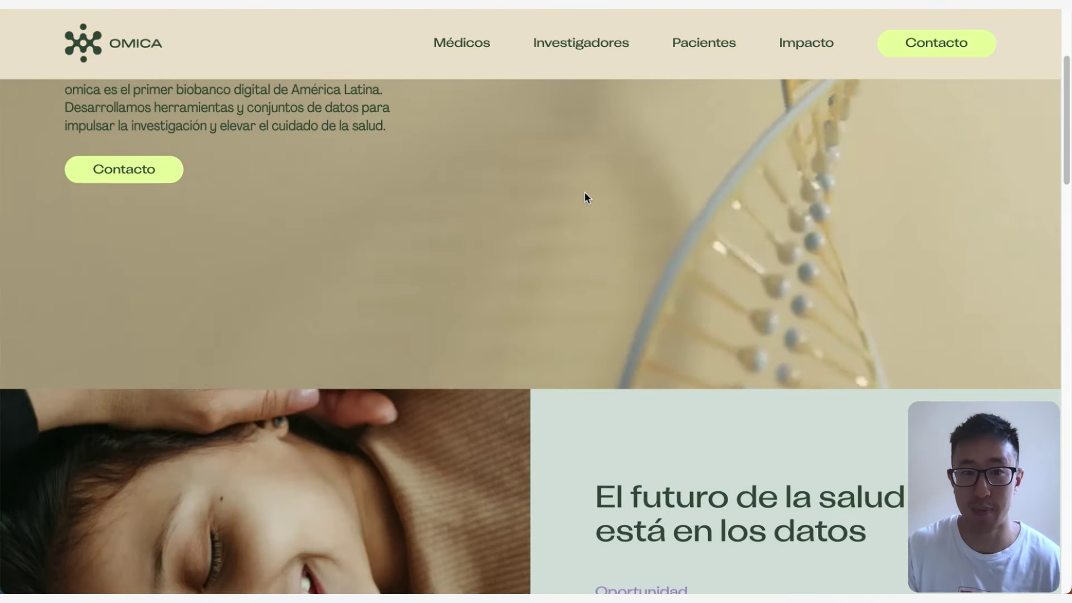
scroll(585, 197, "down", 2)
scroll(585, 197, "up", 6)
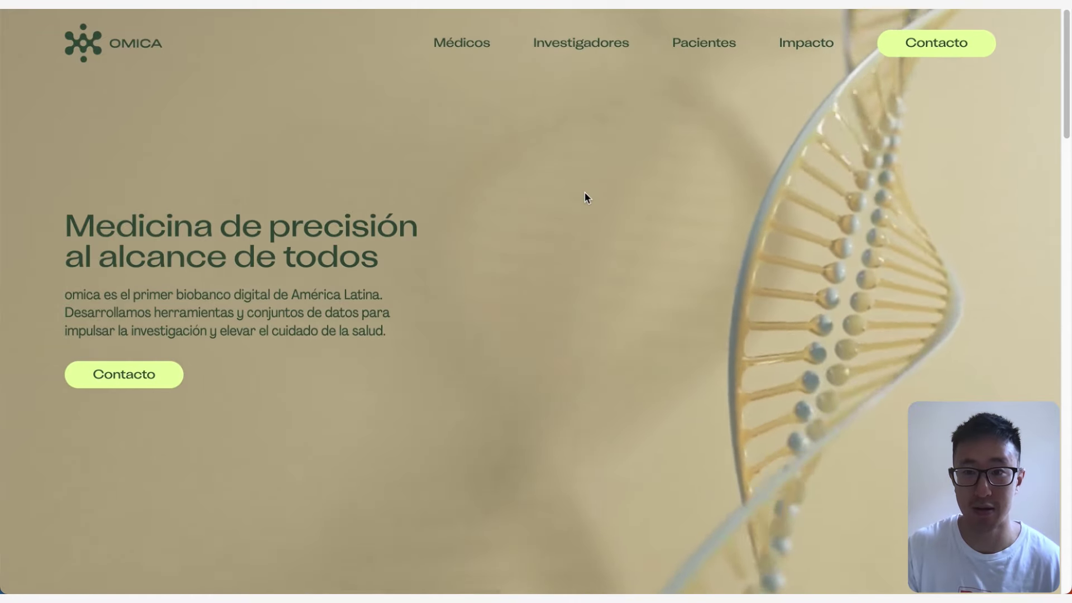
scroll(584, 196, "down", 5)
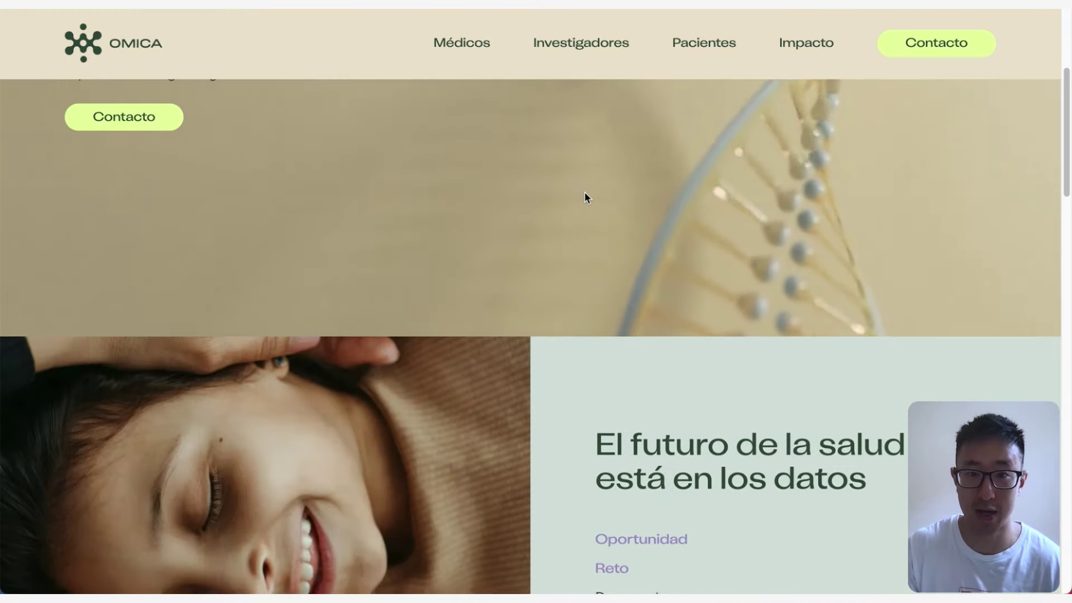
scroll(584, 198, "down", 9)
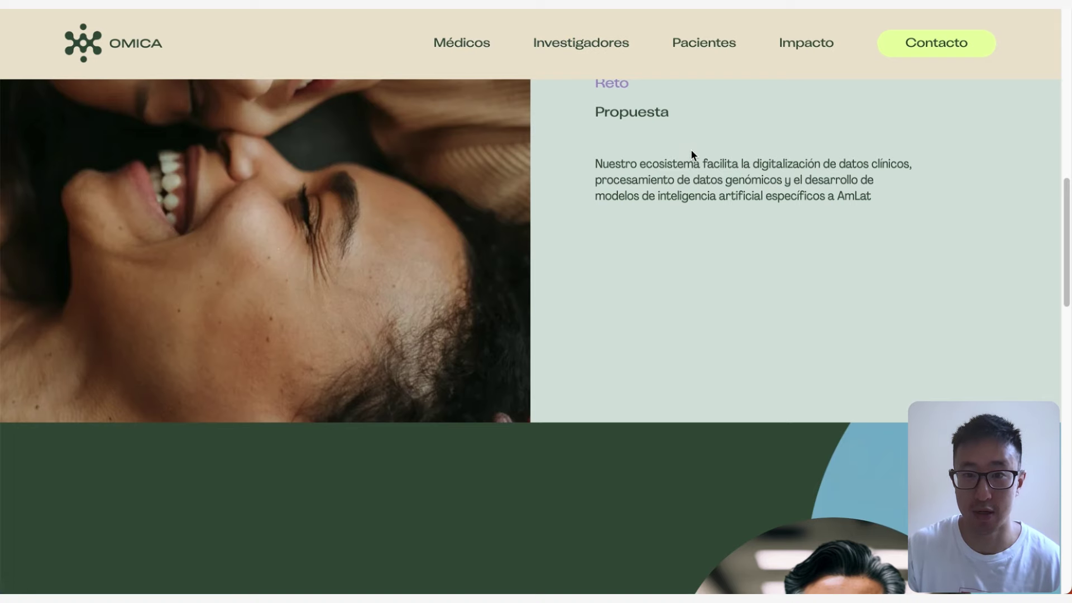
scroll(691, 149, "up", 1)
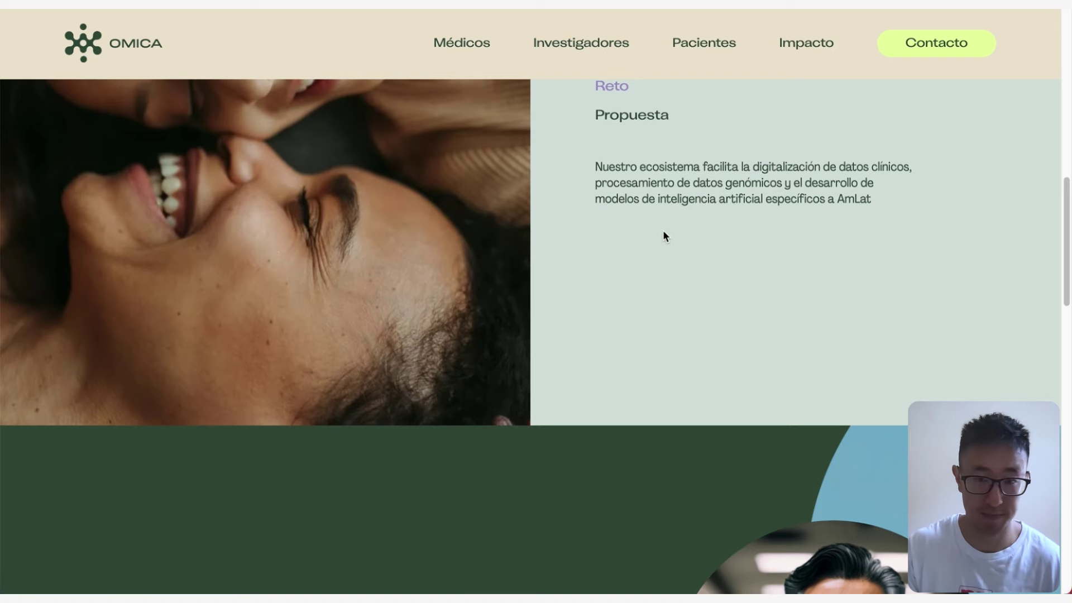
key("Home")
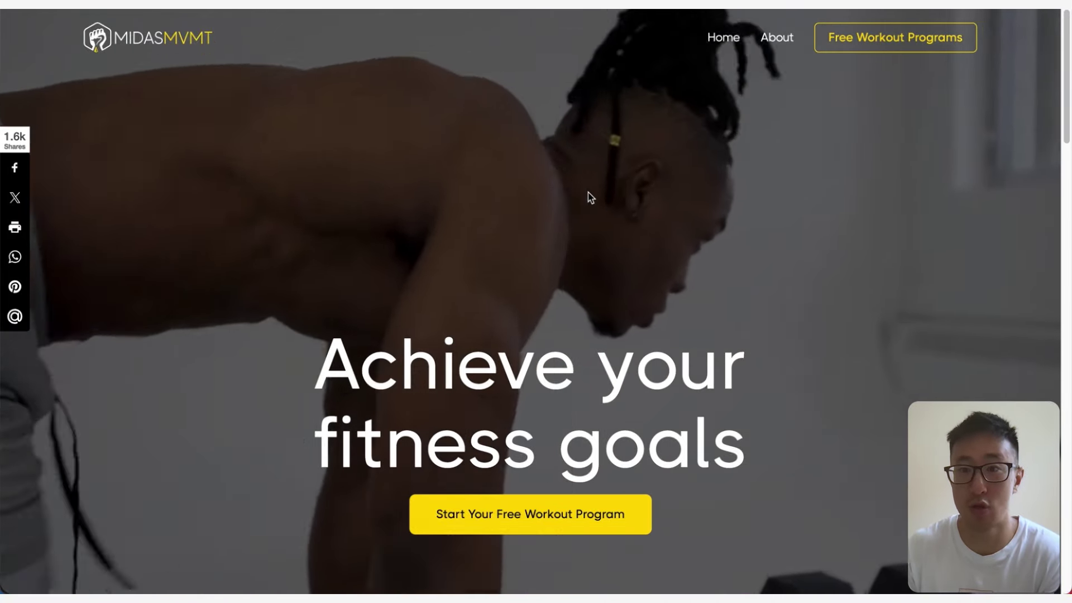
scroll(617, 230, "down", 10)
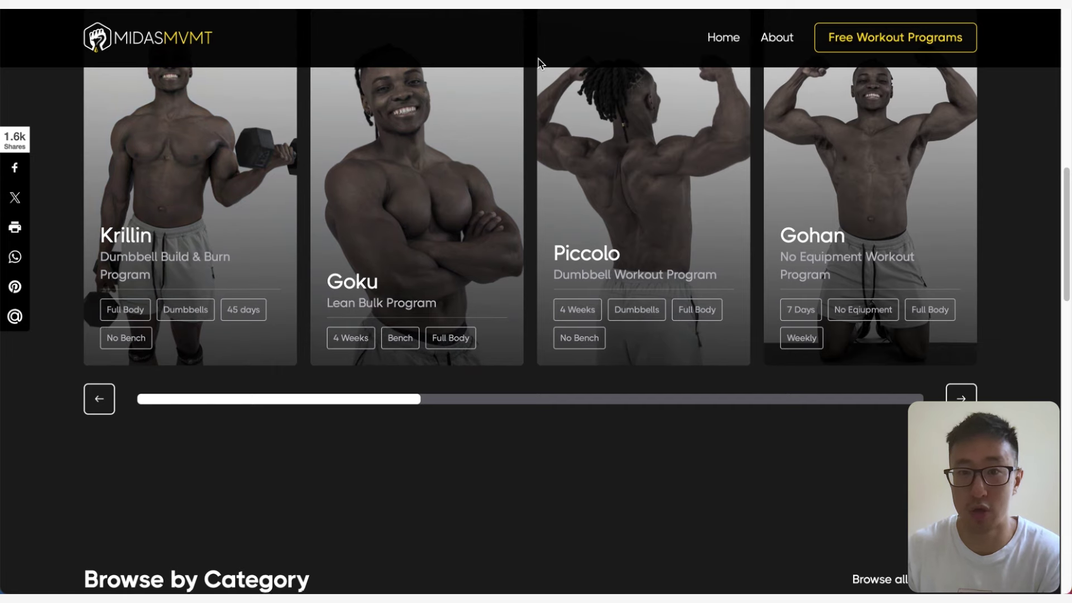
Open DevTools on the MIDASMVMT page and try turning off the header's background colour
right_click(553, 57)
left_click(575, 291)
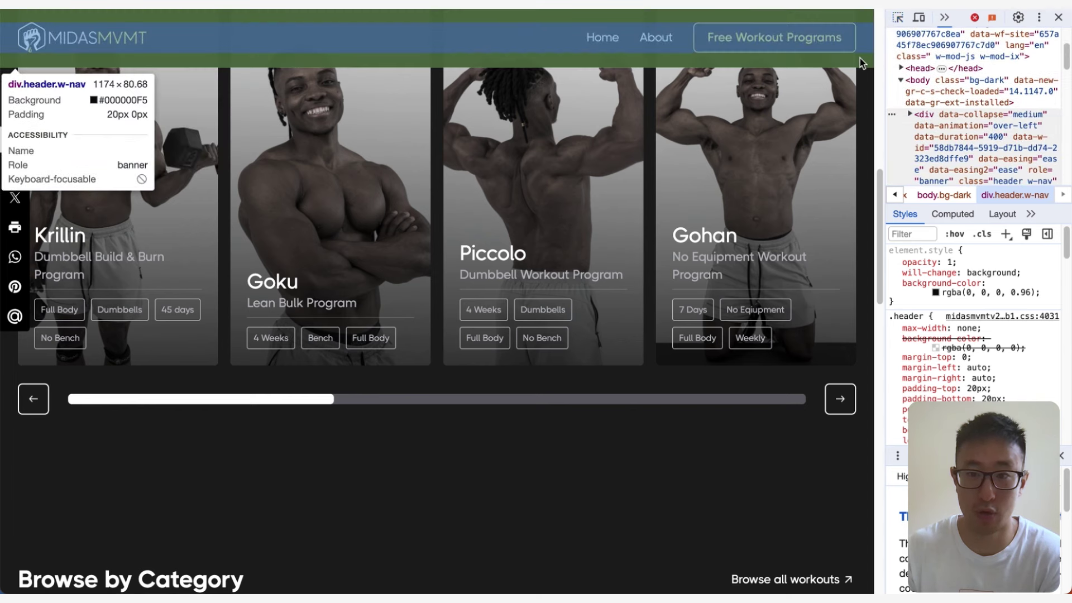
left_click(894, 284)
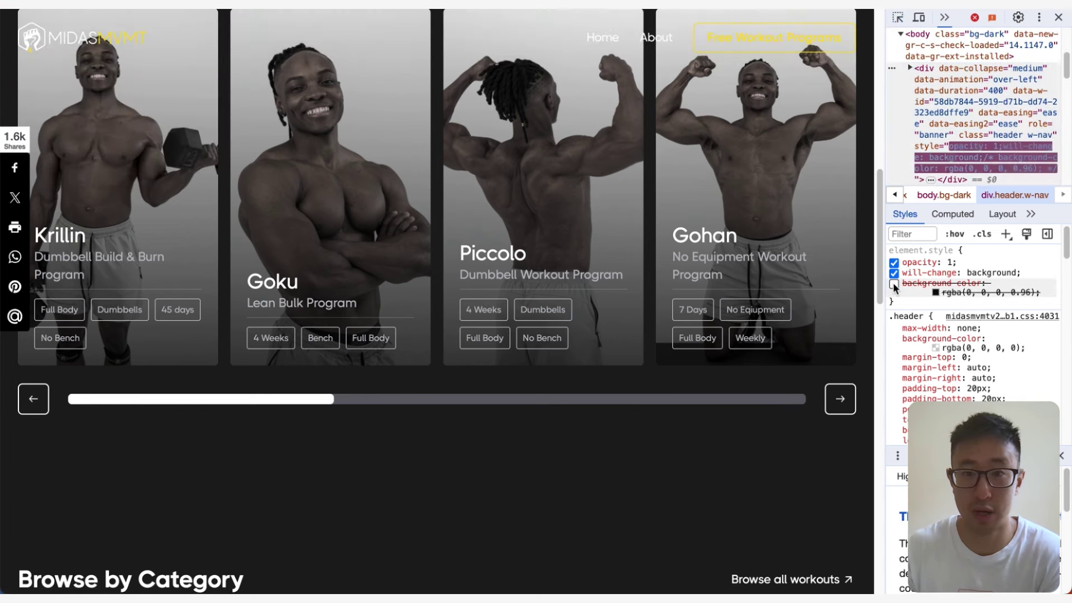
left_click(1058, 17)
Pick the header div and uncheck its background-color rgba(0,0,0,0.96) so it turns transparent
right_click(1014, 84)
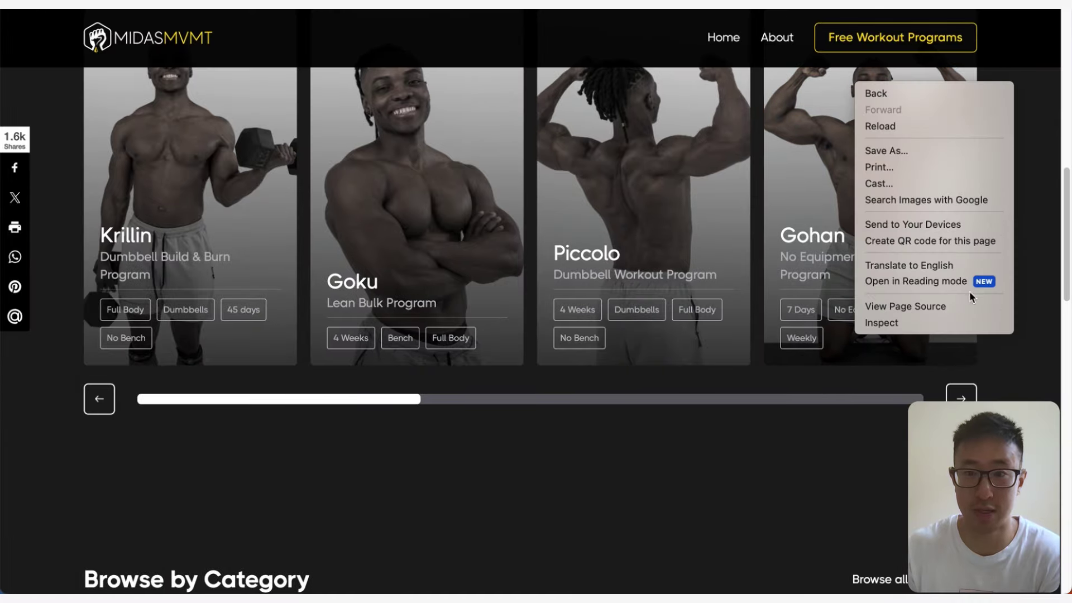
left_click(944, 323)
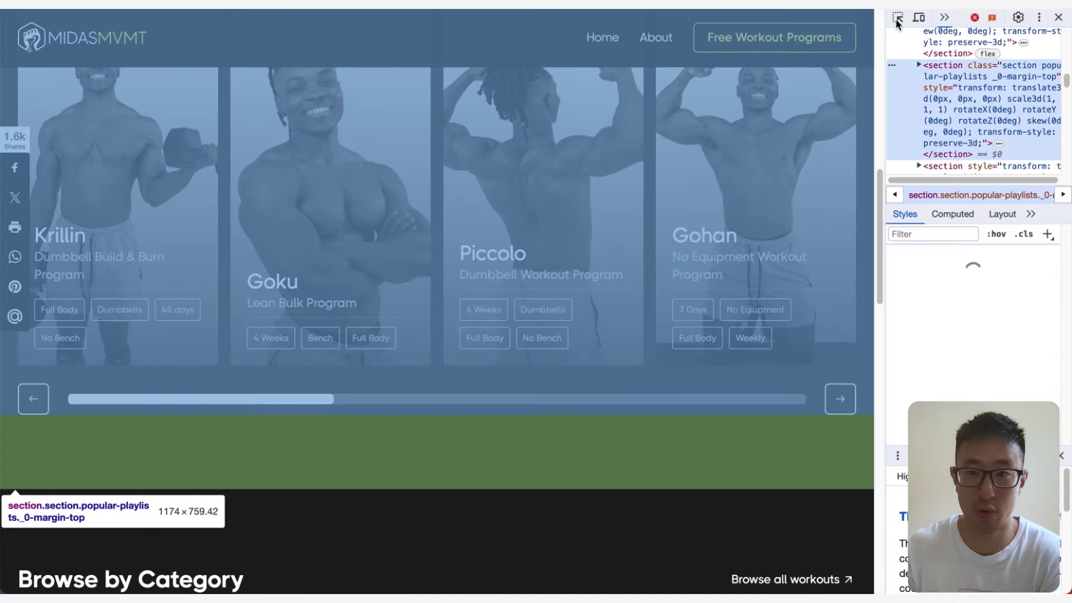
left_click(897, 17)
left_click(864, 63)
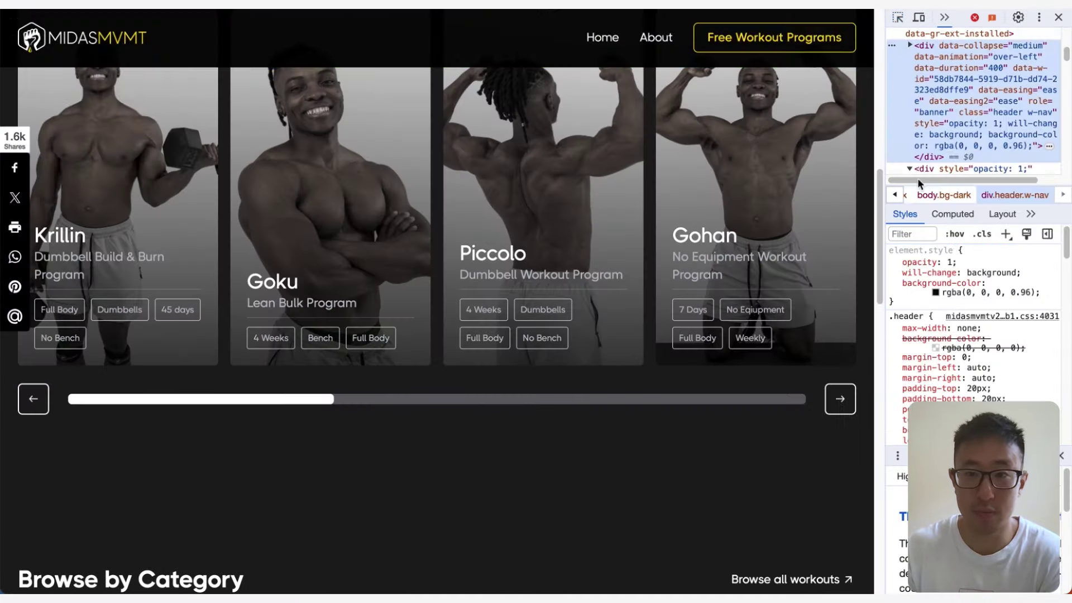
left_click(894, 285)
left_click(894, 285)
scroll(698, 279, "down", 1)
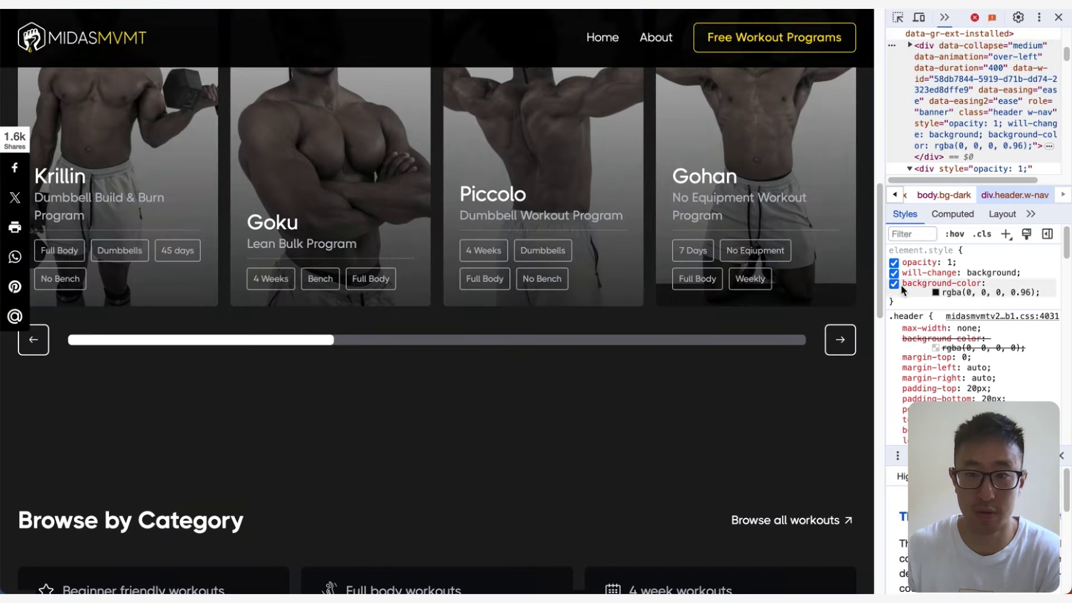
left_click(893, 284)
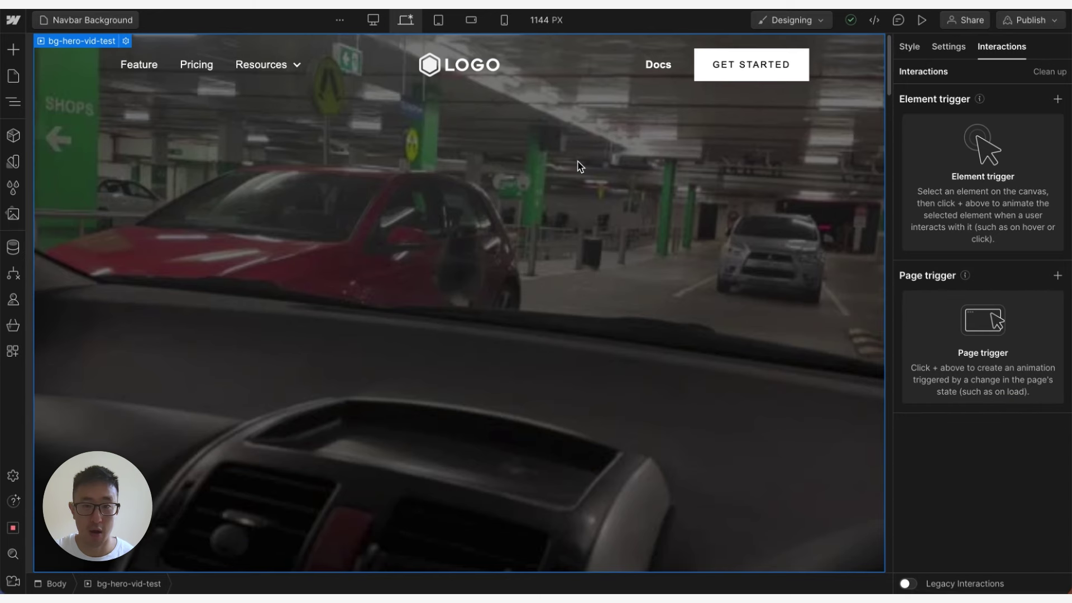
Inspect the Navbar Logo Center navbar in the Navigator and collapse the bg-hero-vid-test children
left_click(725, 158)
key("z")
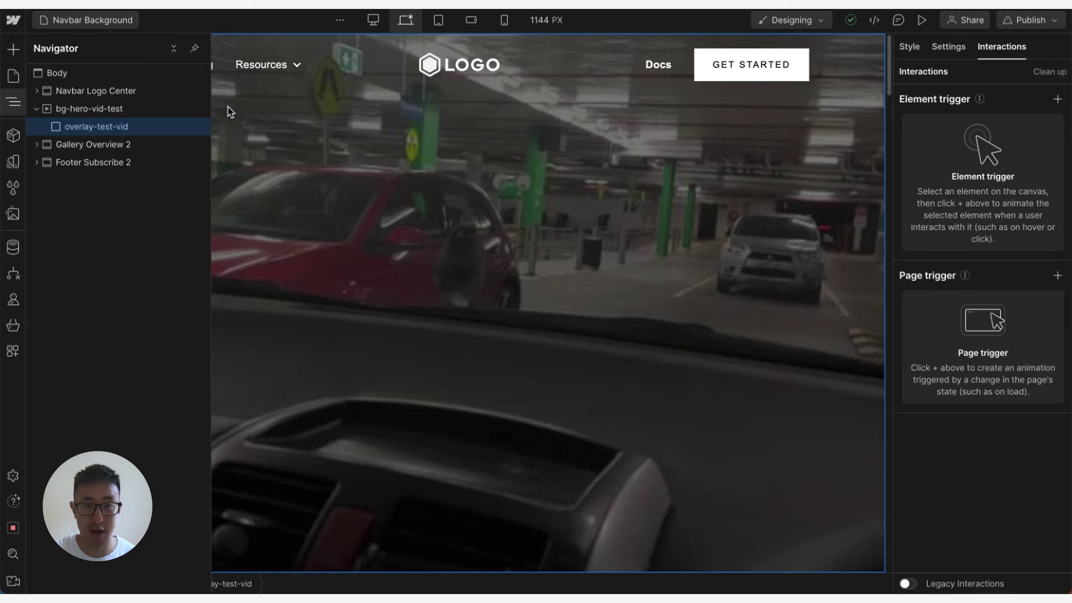
left_click(96, 93)
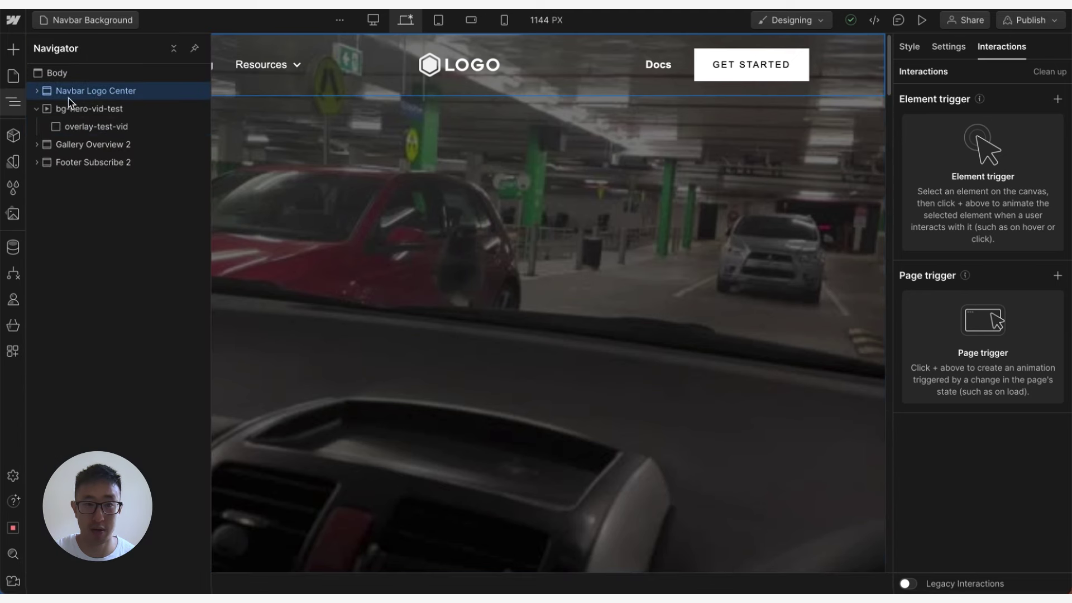
left_click(36, 109)
key("z")
key("z")
Browse the Starter library layouts, including Navbar Logo Center, in the Add panel
left_click(14, 51)
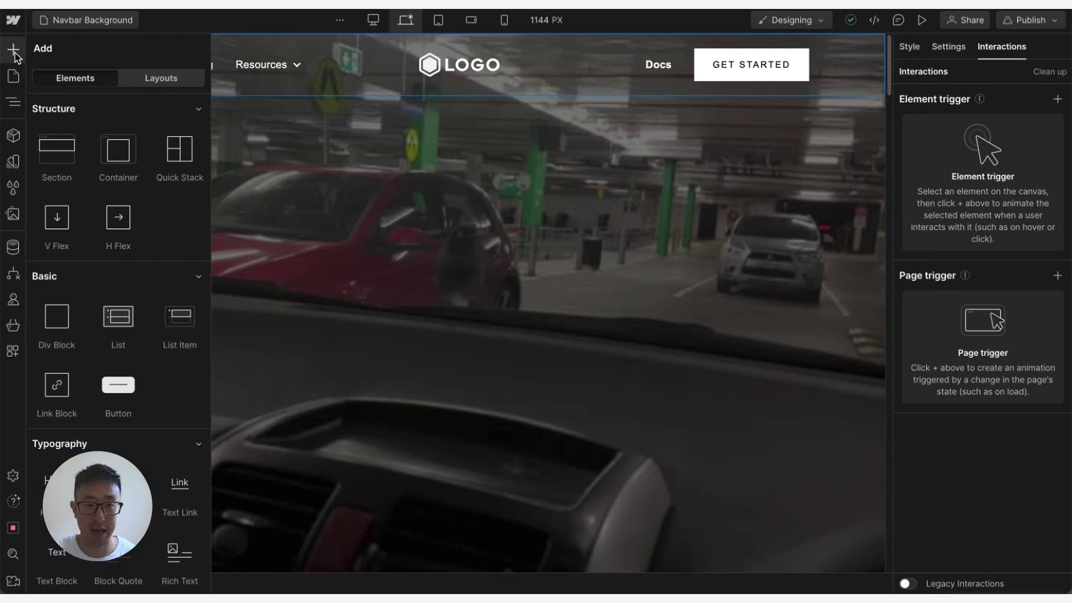
left_click(148, 81)
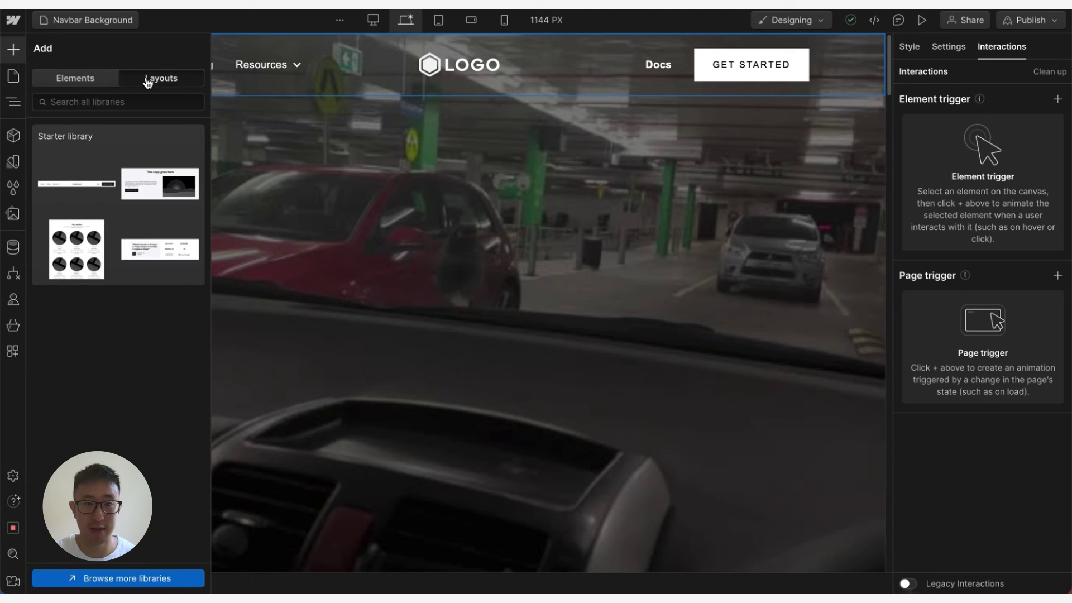
left_click(75, 158)
mouse_move(134, 181)
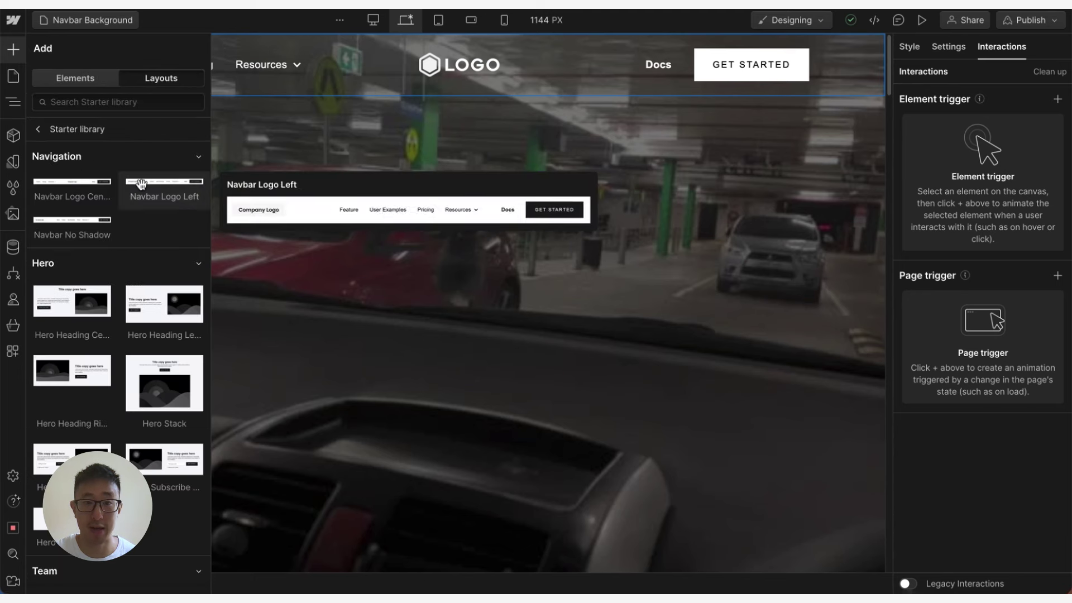
mouse_move(79, 203)
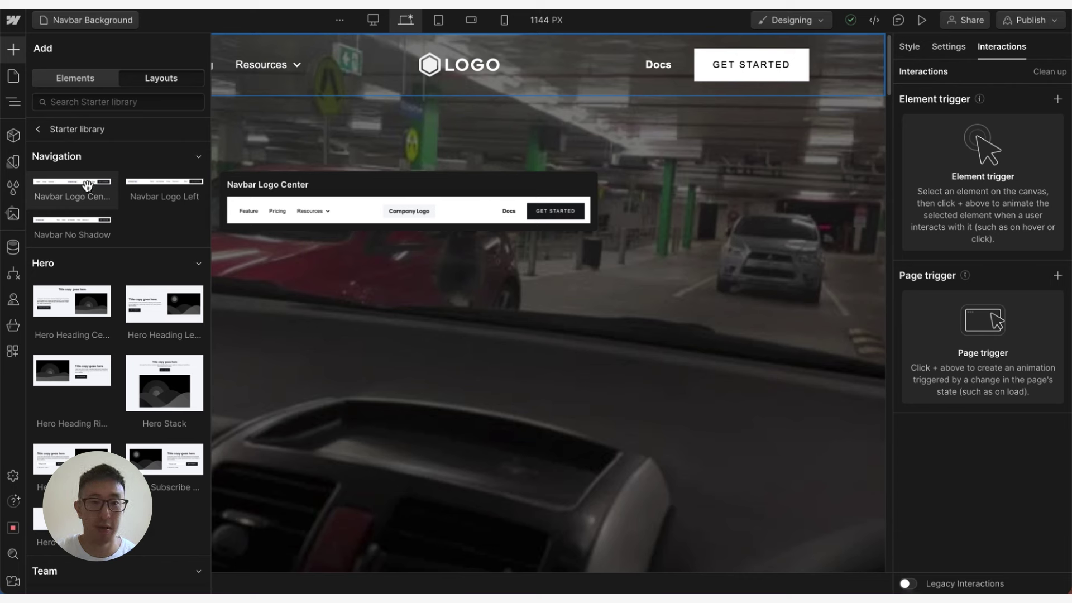
Select the bg-hero-vid-test hero section through the Navigator
left_click(327, 119)
key("z")
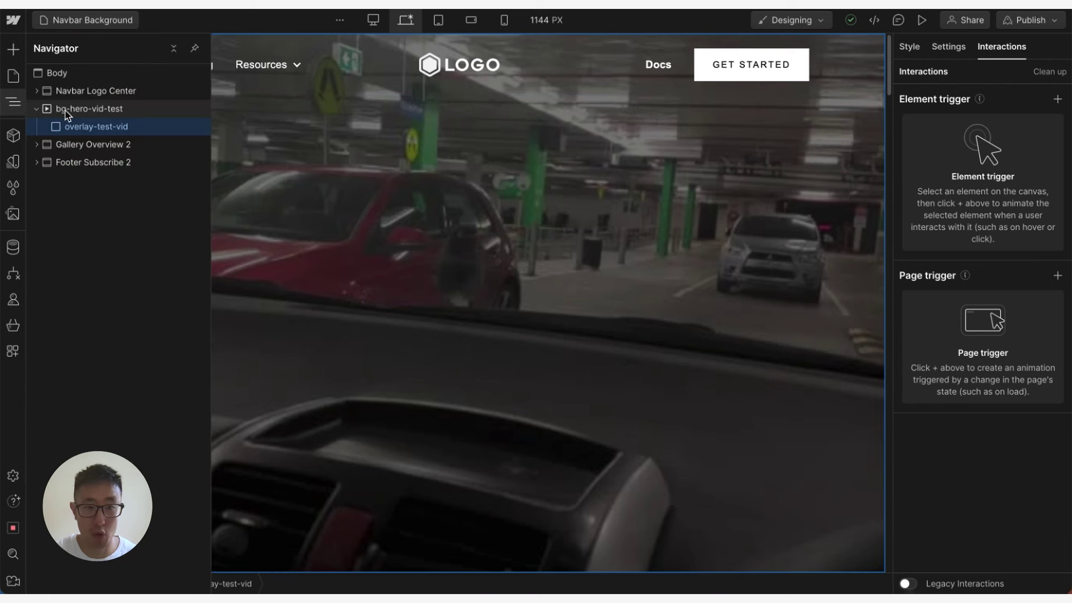
left_click(34, 110)
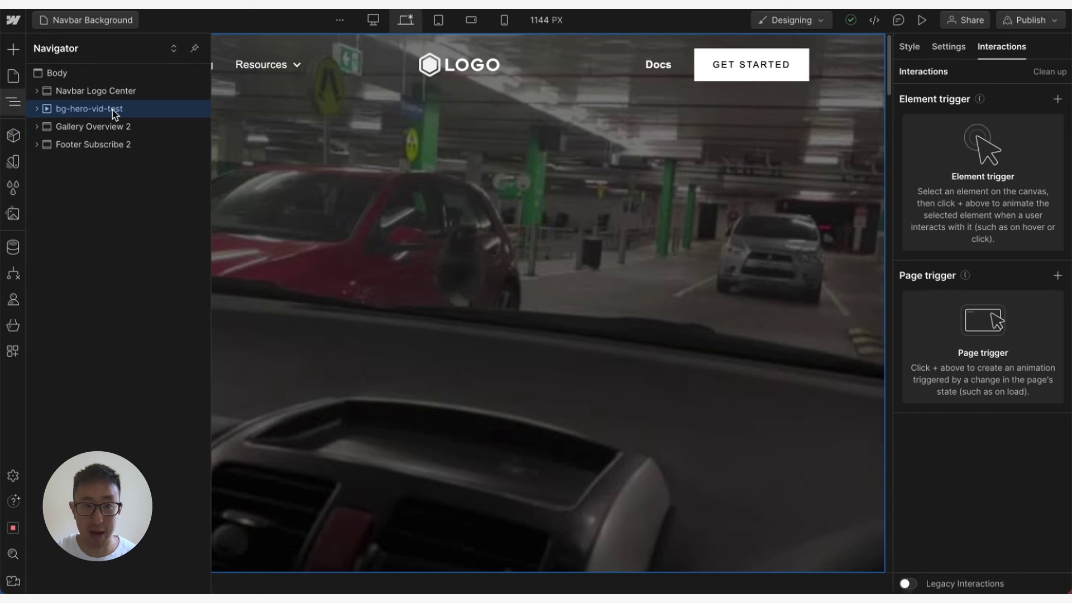
key("z")
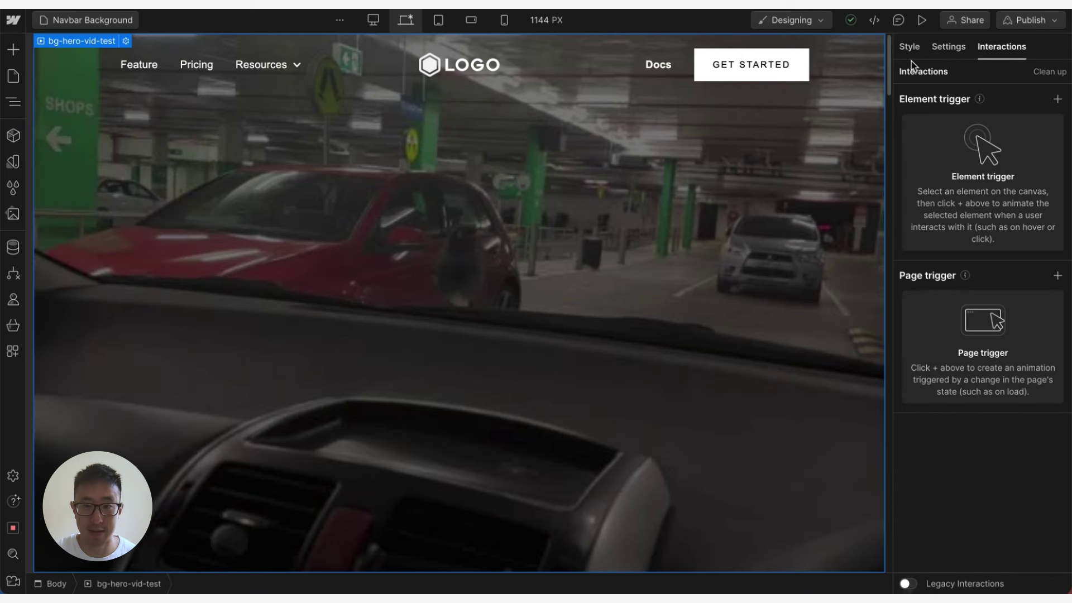
left_click(909, 46)
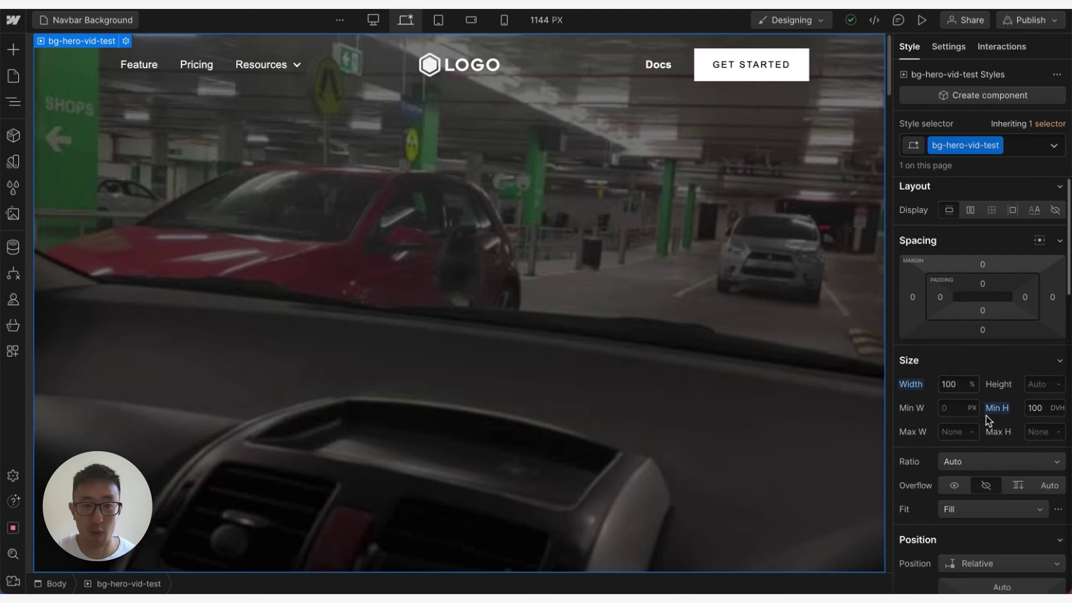
key("z")
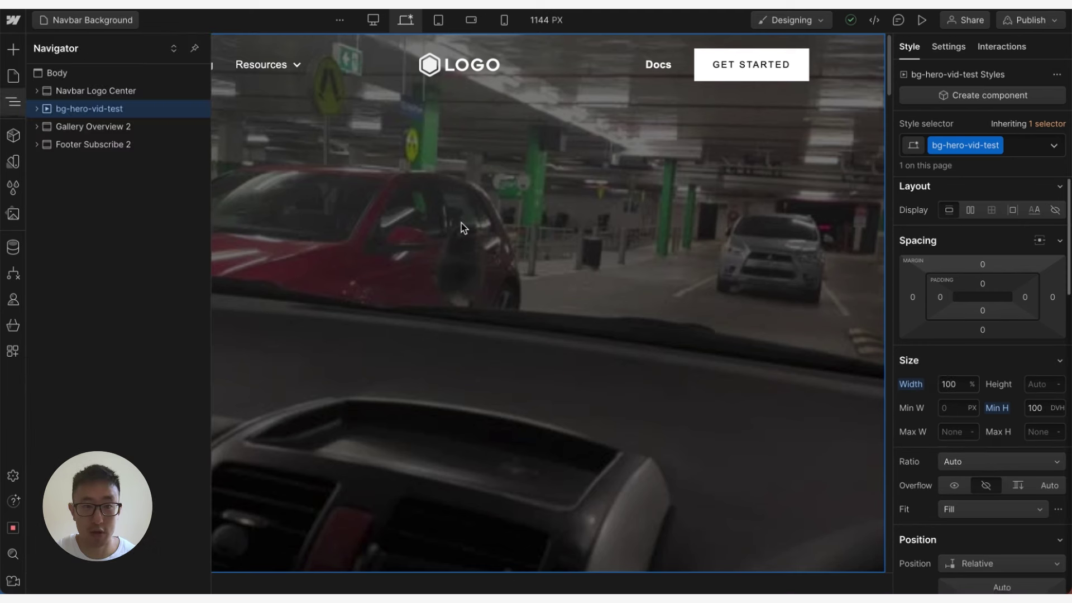
left_click(37, 110)
left_click(90, 128)
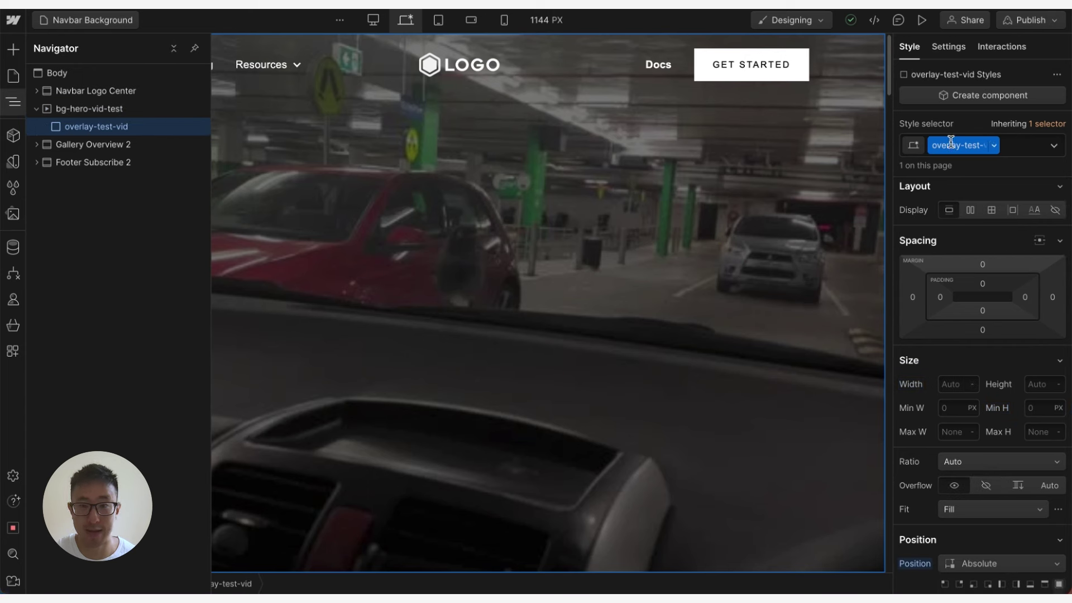
scroll(974, 270, "down", 5)
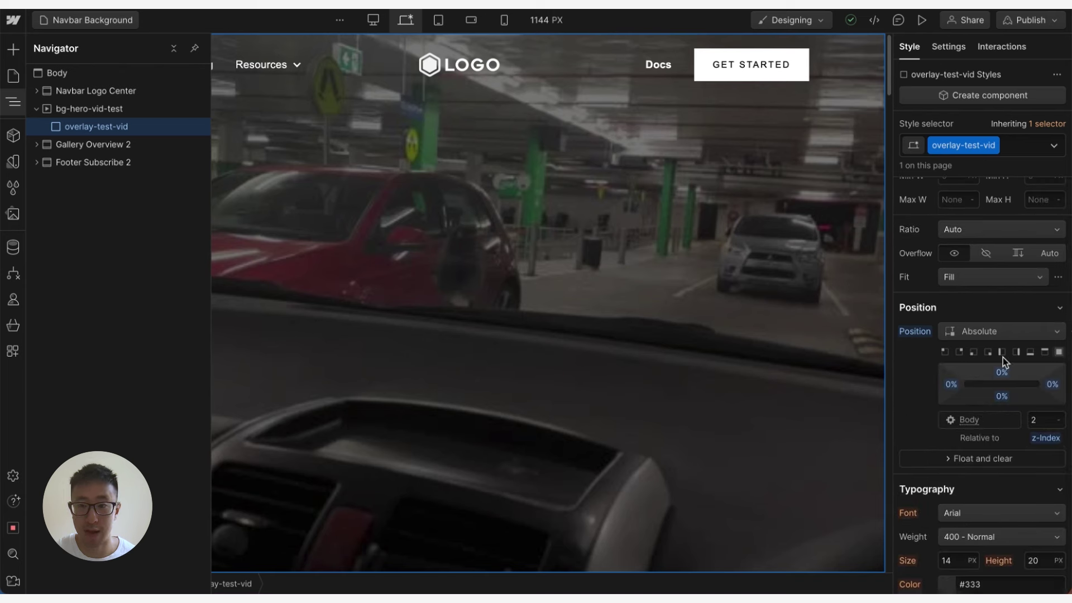
mouse_move(1057, 441)
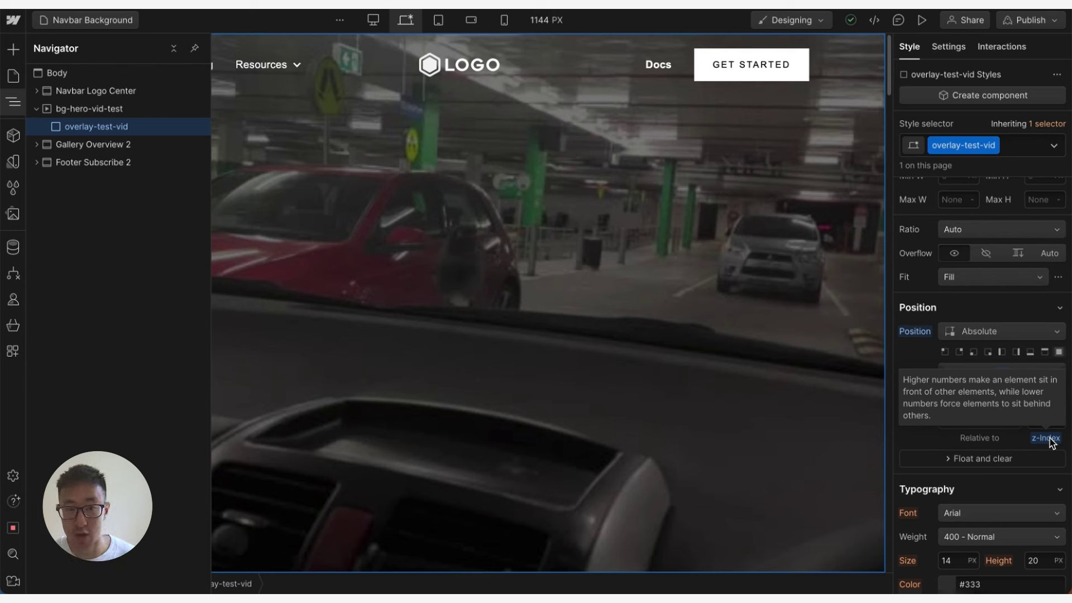
scroll(1052, 443, "down", 10)
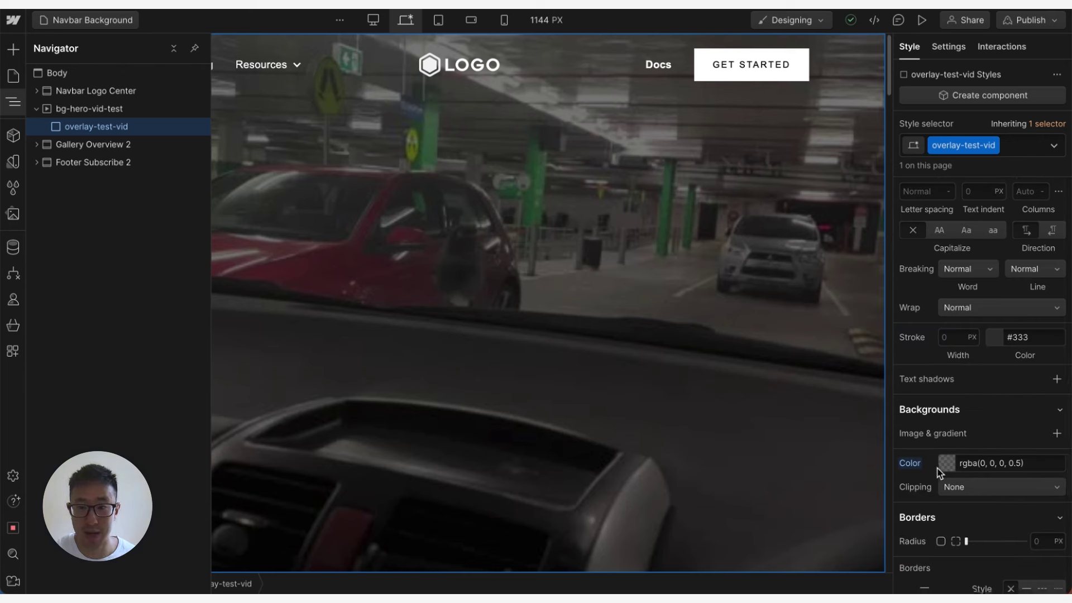
left_click(666, 341)
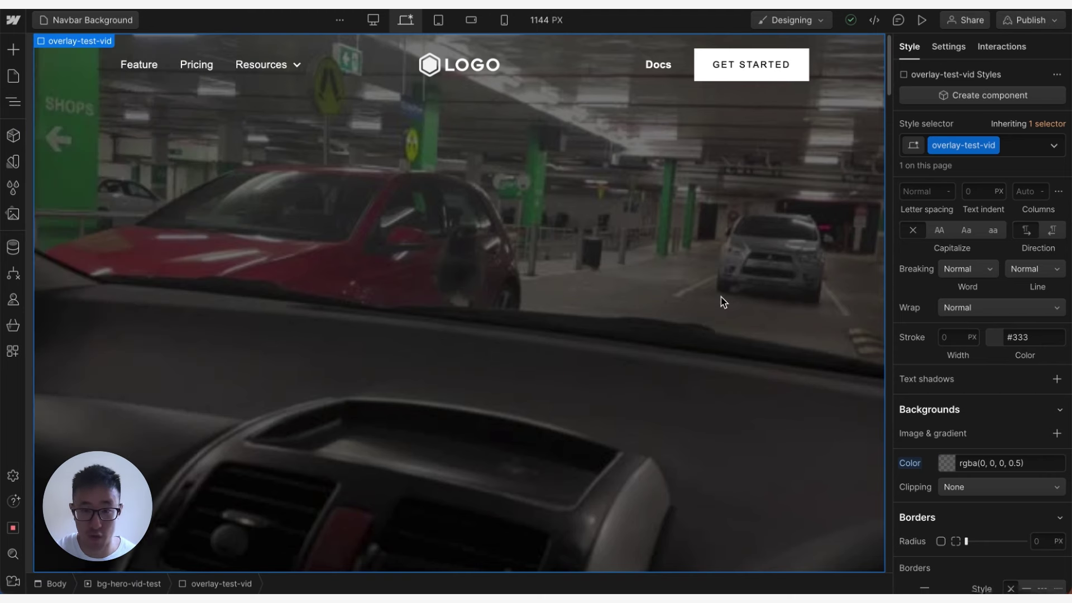
key("Delete")
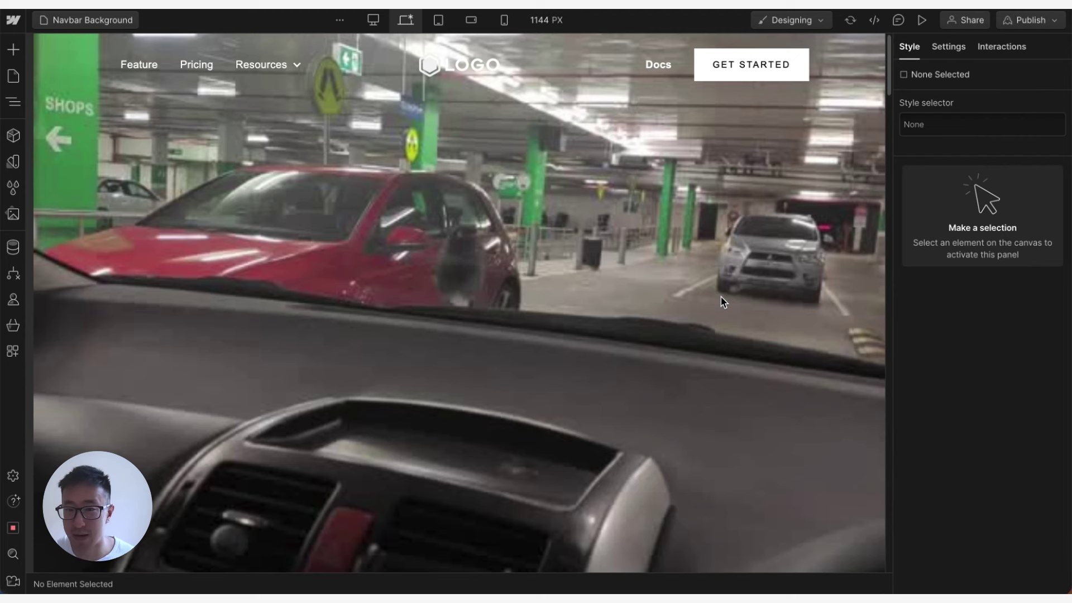
key("ctrl+z")
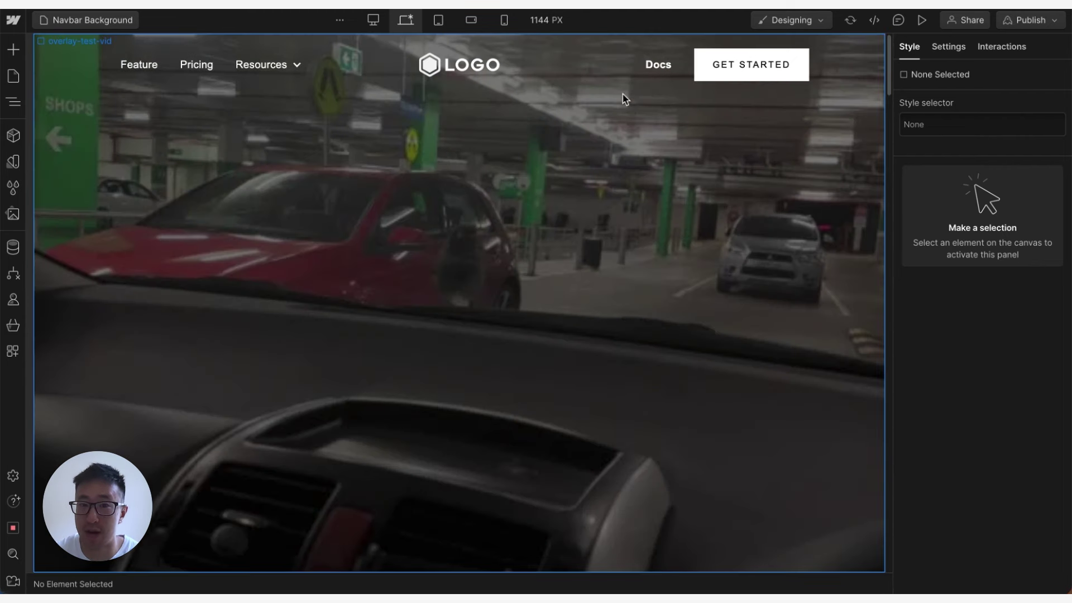
Select the Navbar Logo Center outer wrapper through the Navigator
left_click(556, 88)
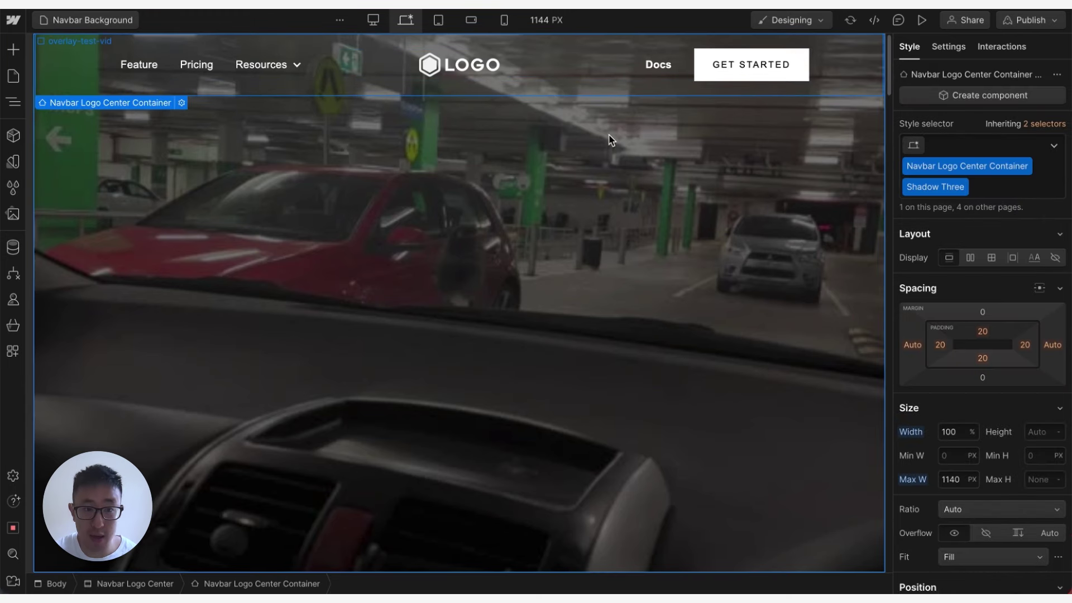
key("z")
left_click(35, 96)
key("z")
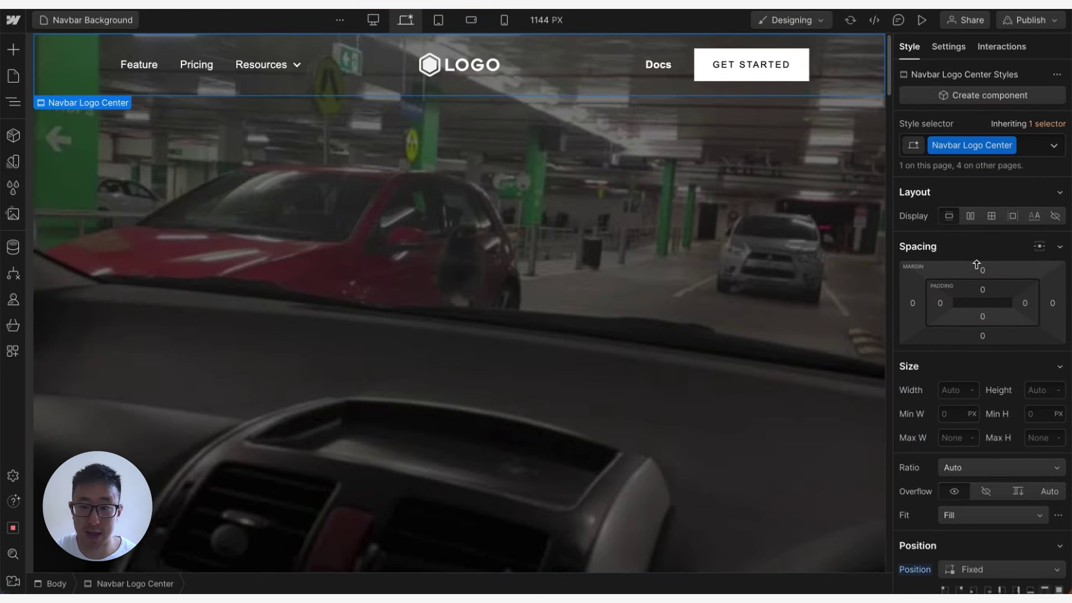
Try a navbar z-index of 1, restore it to 10, and preview the page
scroll(982, 335, "down", 3)
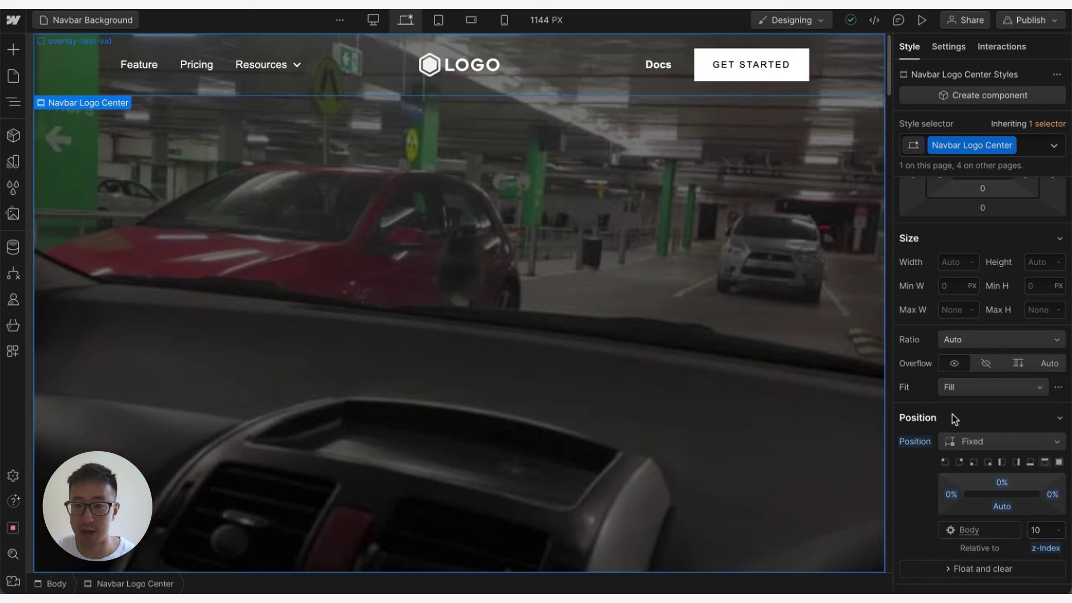
type("1")
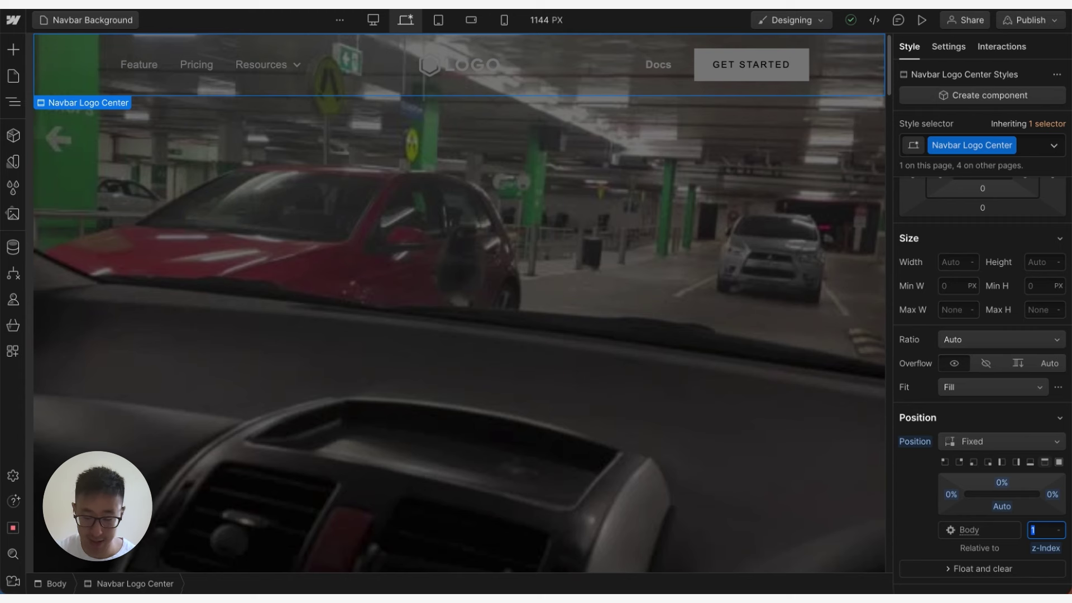
key("Return")
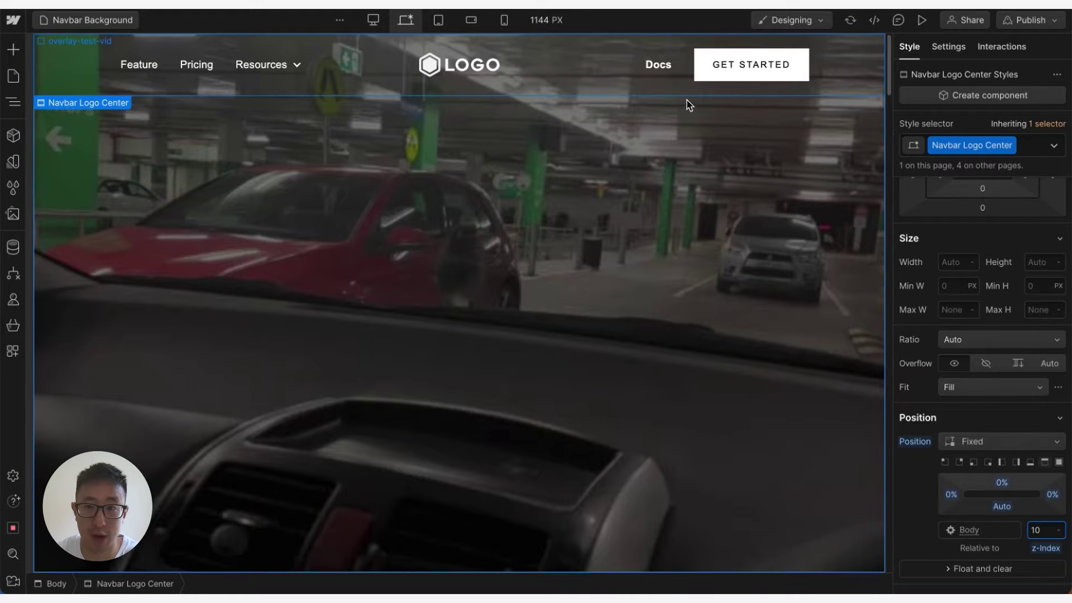
left_click(921, 20)
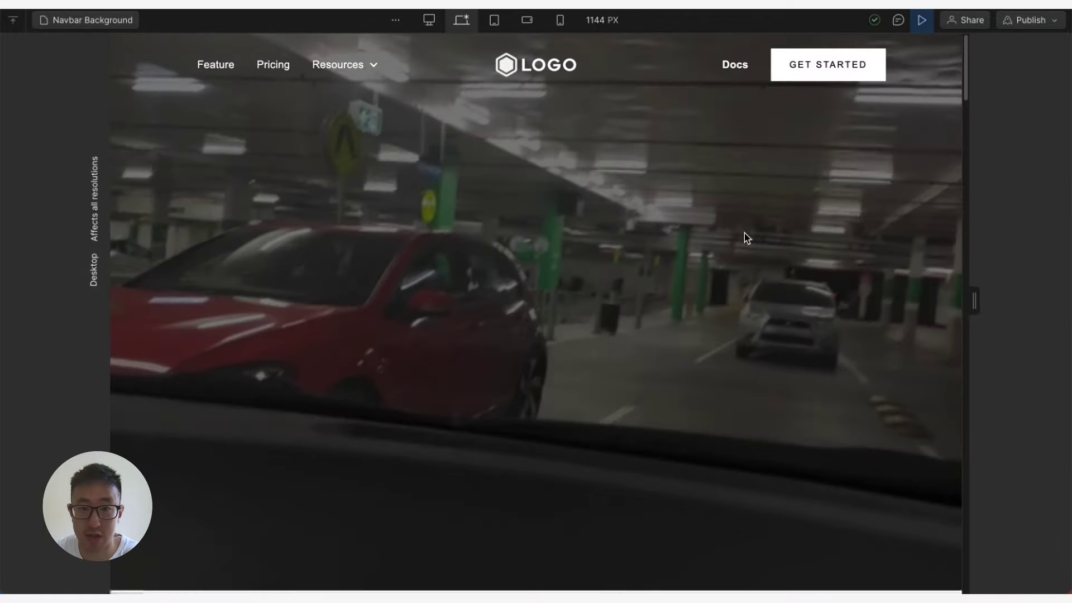
scroll(745, 238, "down", 5)
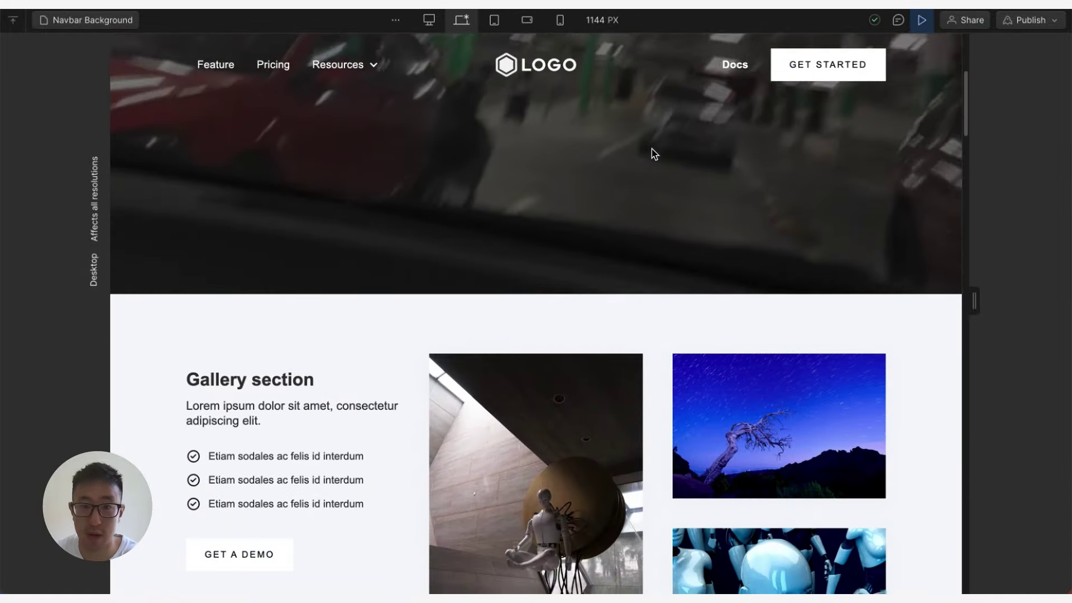
scroll(652, 151, "down", 5)
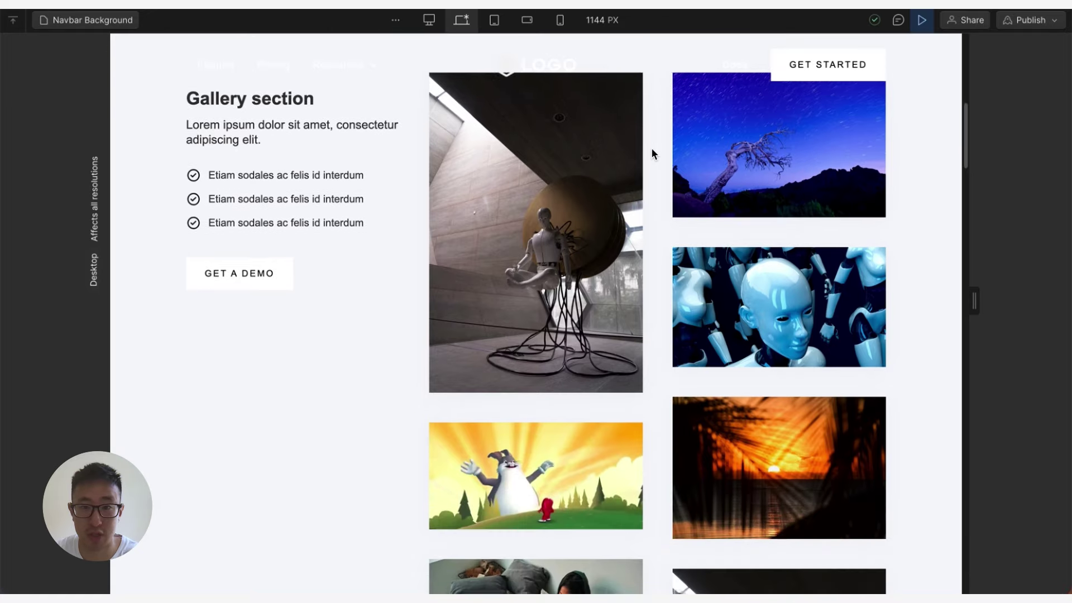
scroll(637, 154, "down", 1)
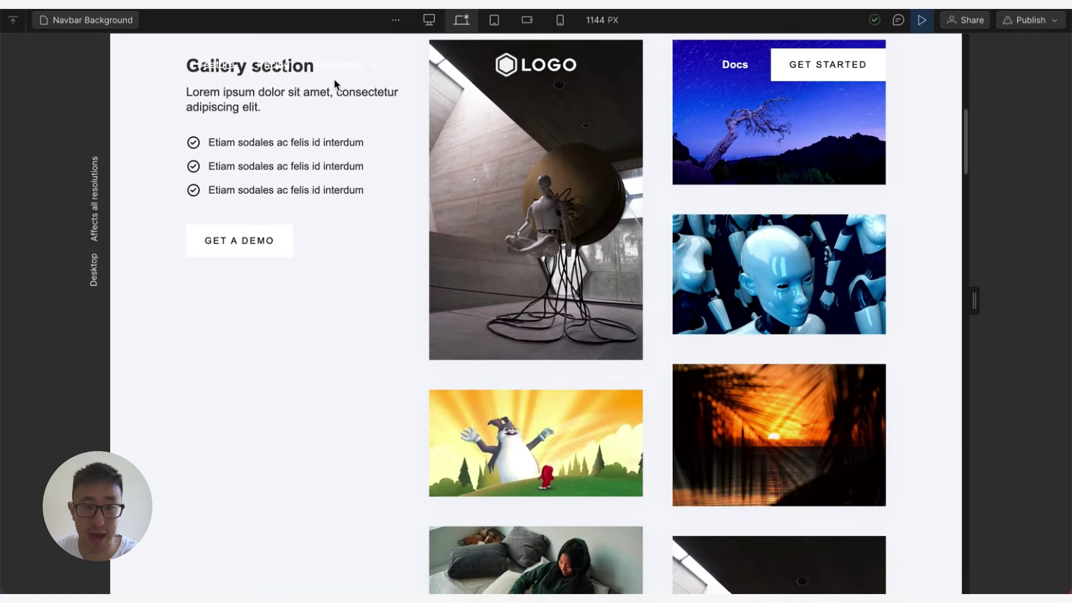
scroll(462, 145, "down", 1)
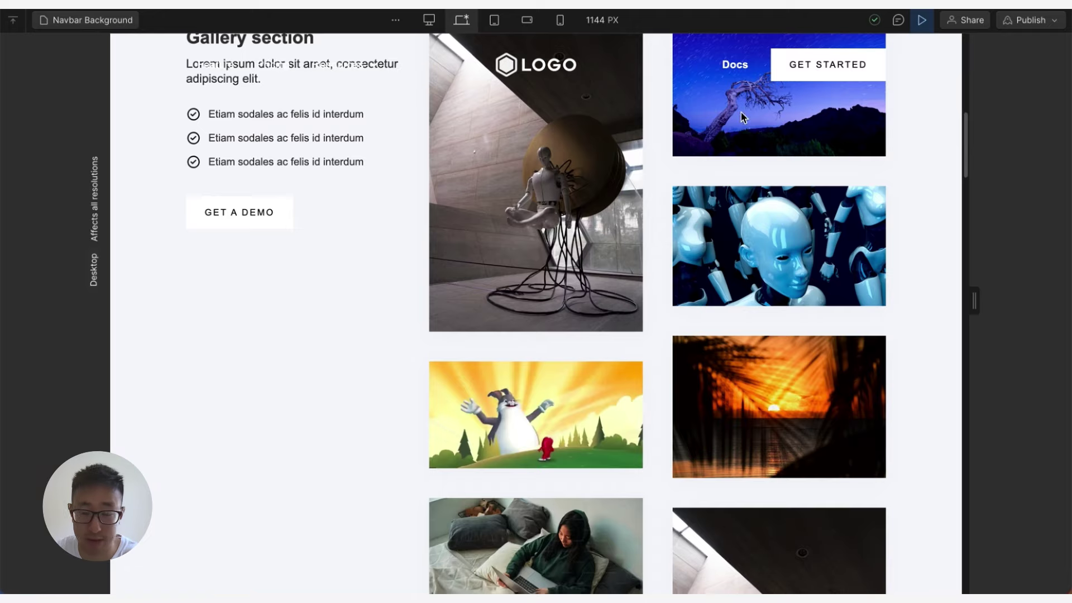
scroll(754, 159, "down", 10)
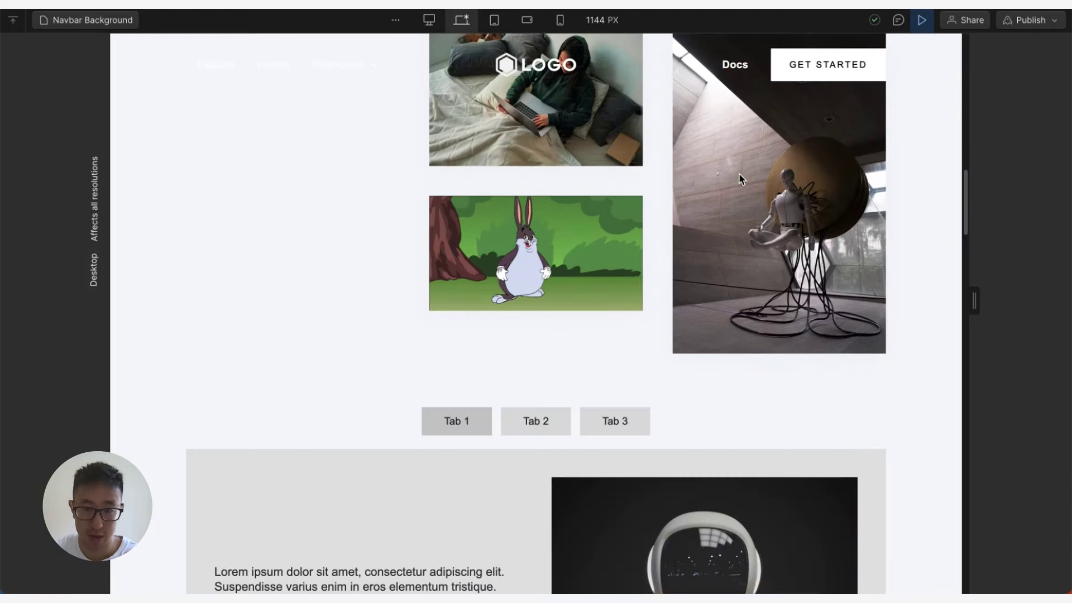
scroll(739, 173, "up", 15)
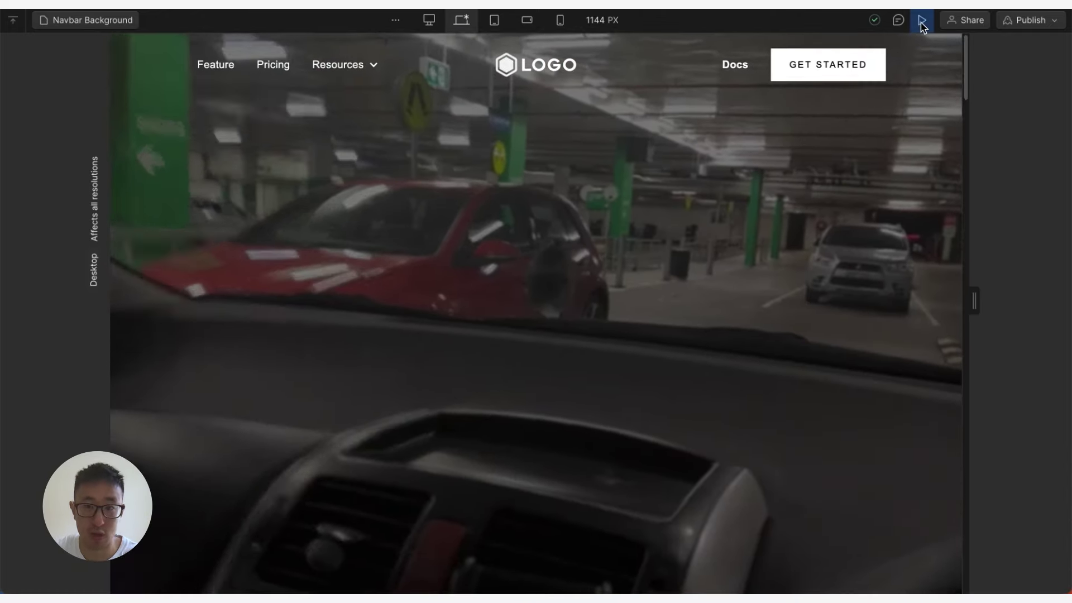
Give Navbar Logo Center a solid black background colour and preview the result
left_click(922, 22)
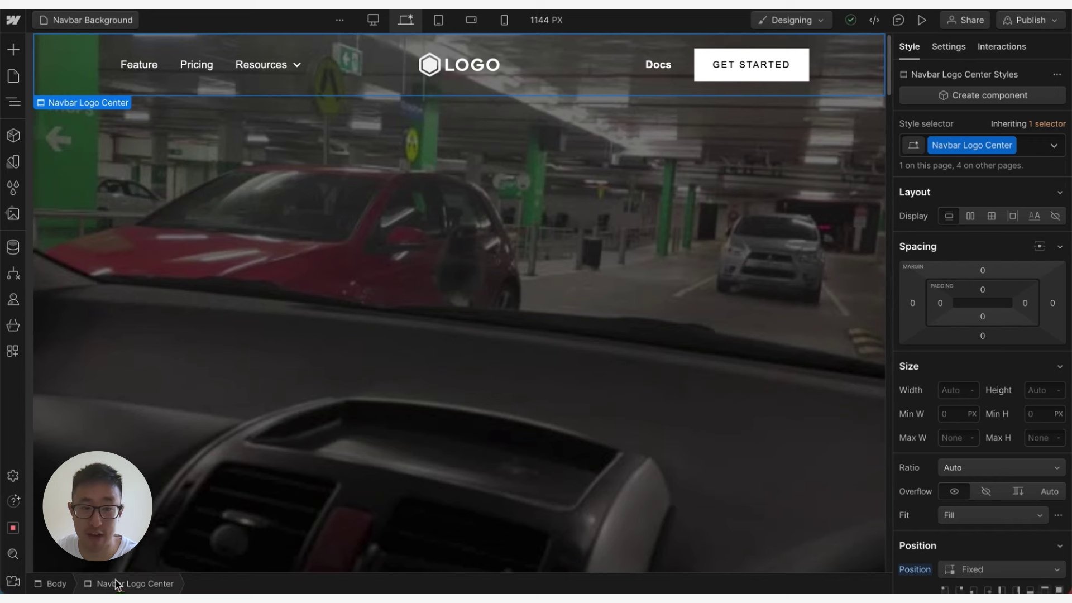
scroll(963, 443, "down", 10)
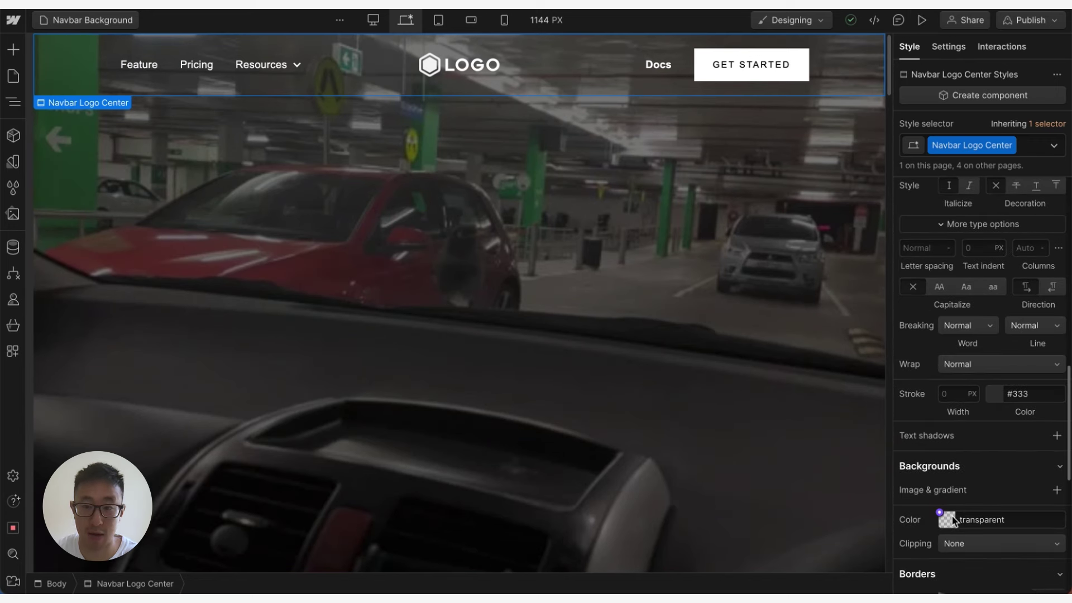
left_click(949, 520)
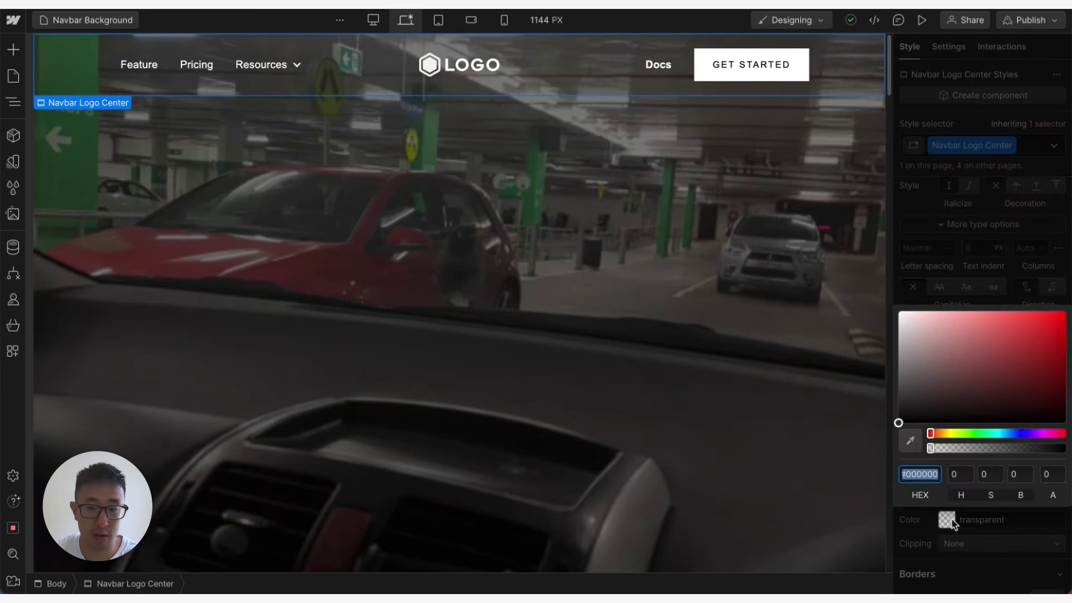
left_click_drag(929, 389, 866, 505)
left_click(828, 464)
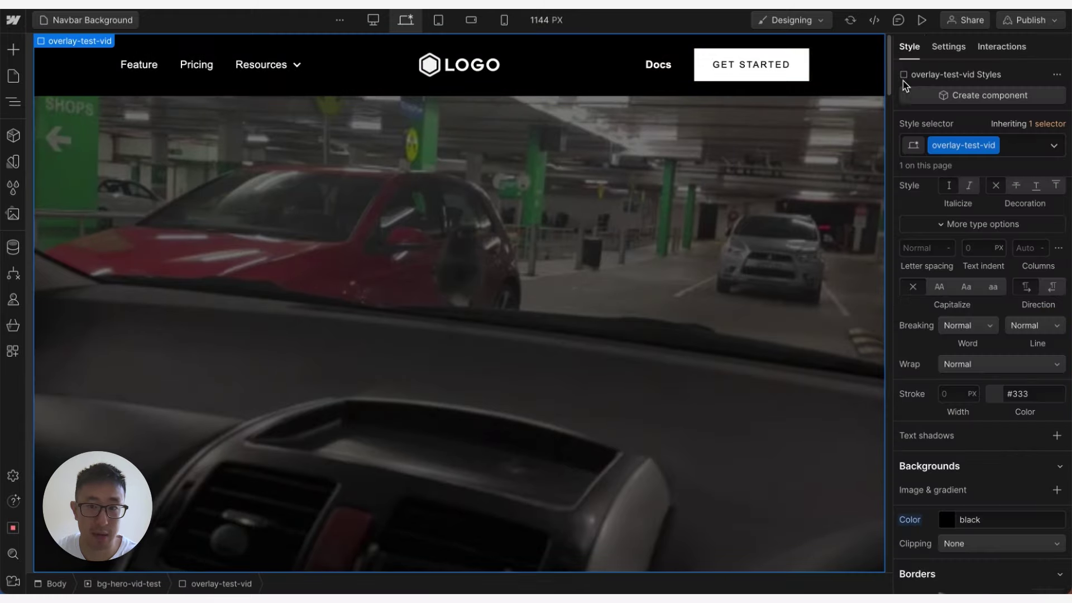
left_click(929, 26)
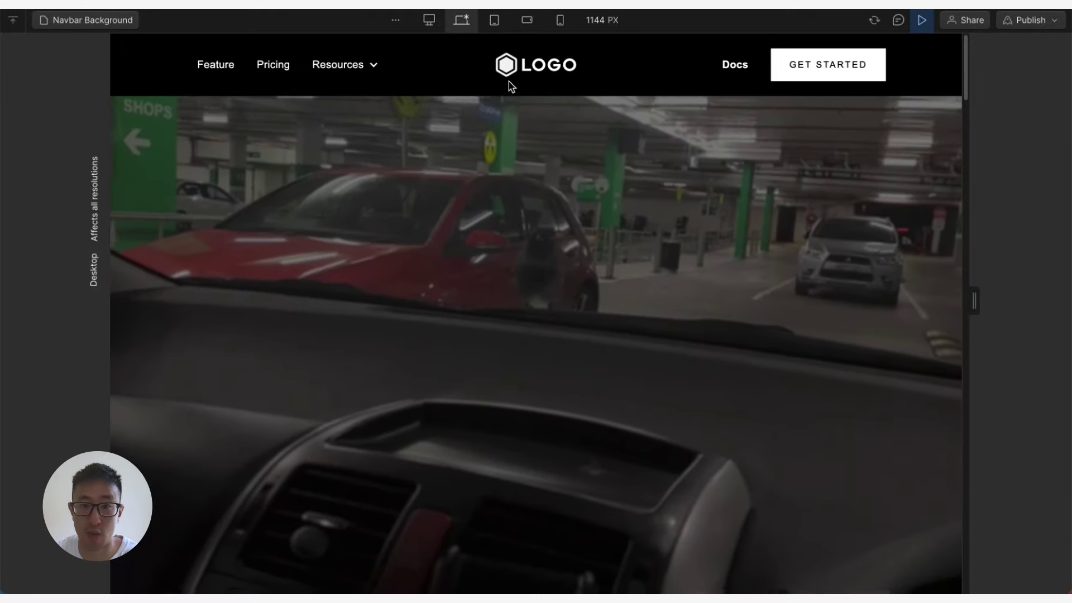
scroll(603, 253, "down", 10)
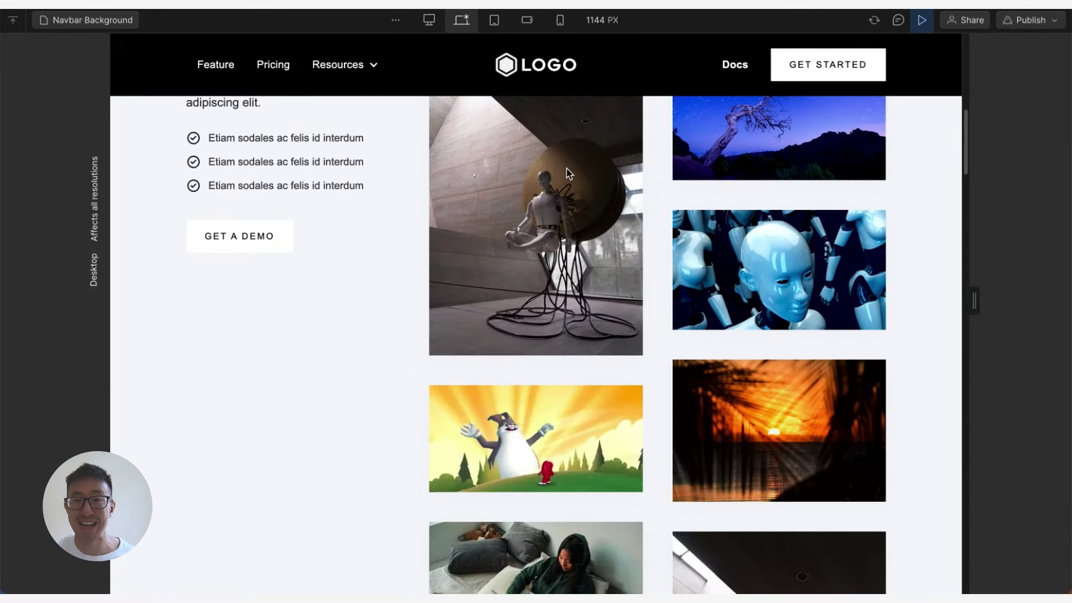
scroll(556, 162, "up", 3)
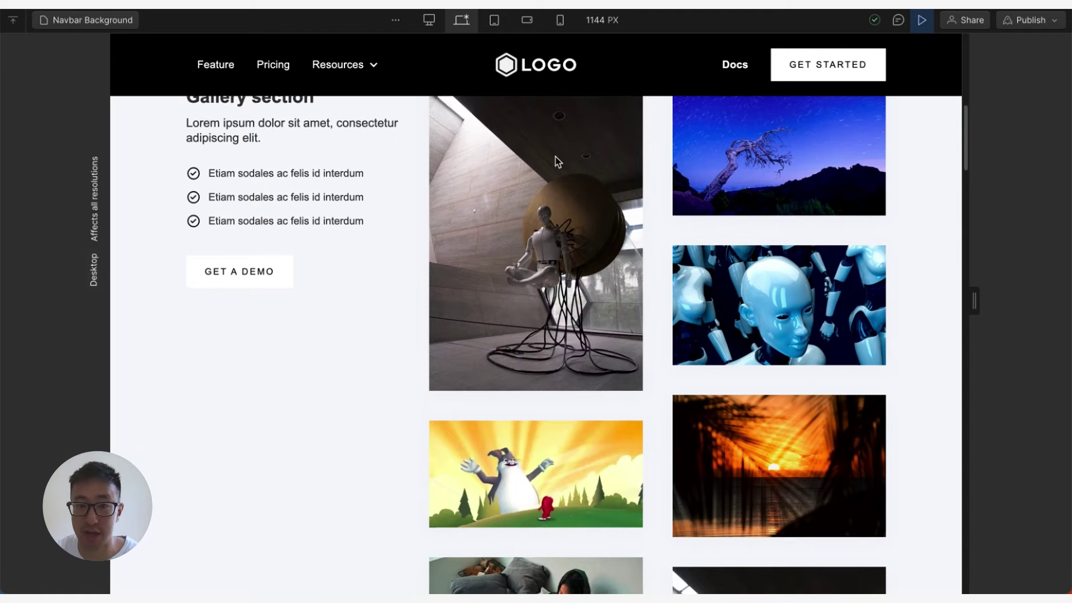
scroll(548, 203, "down", 7)
scroll(548, 203, "up", 15)
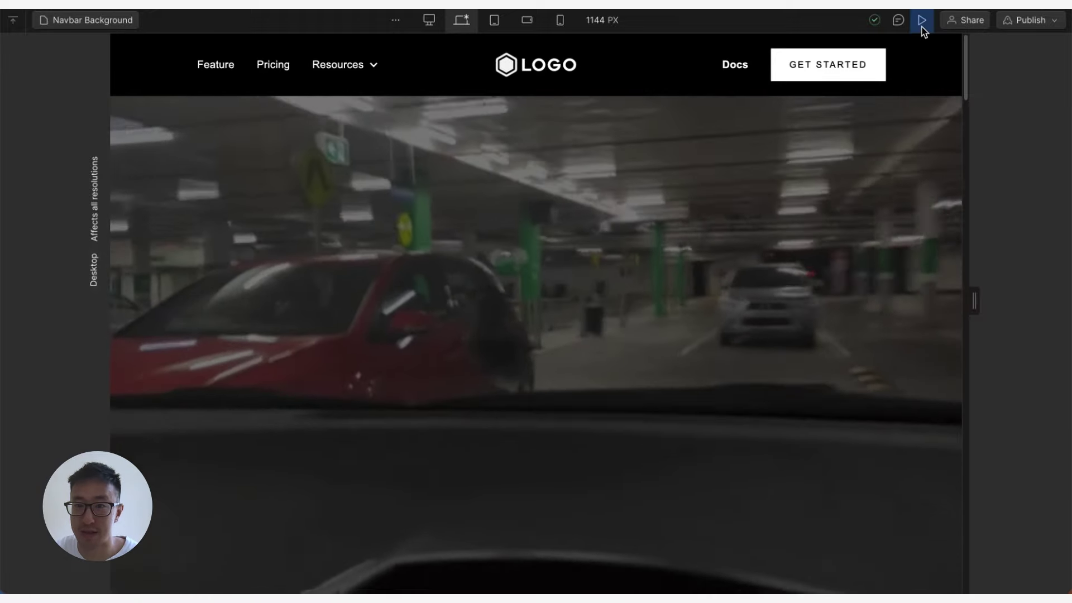
Reset the Navbar Logo Center background from black back to transparent over the hero video
left_click(922, 21)
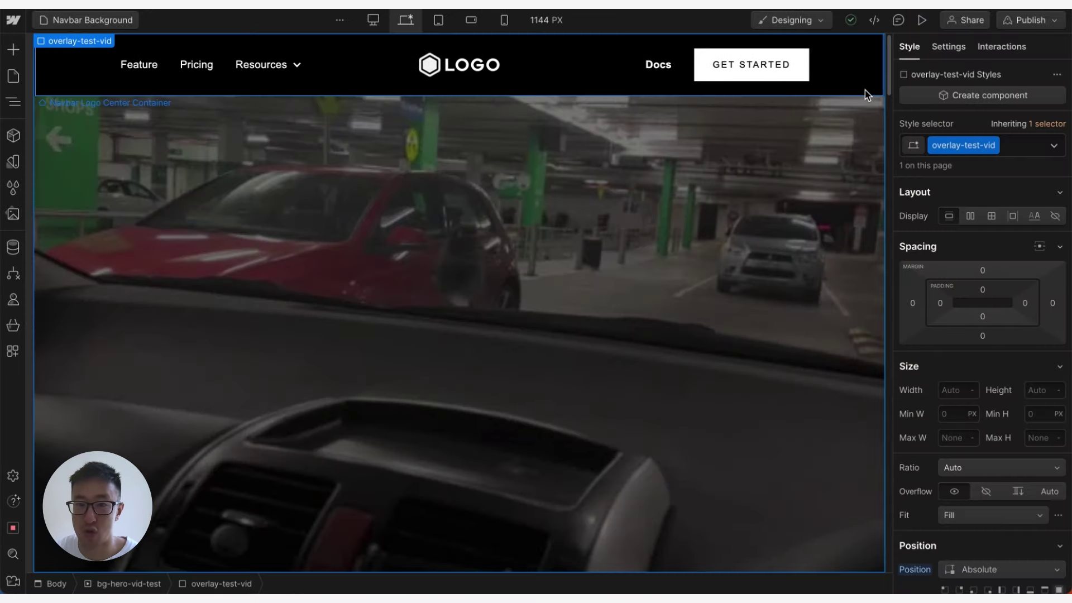
left_click(868, 90)
scroll(977, 413, "down", 5)
scroll(976, 413, "down", 10)
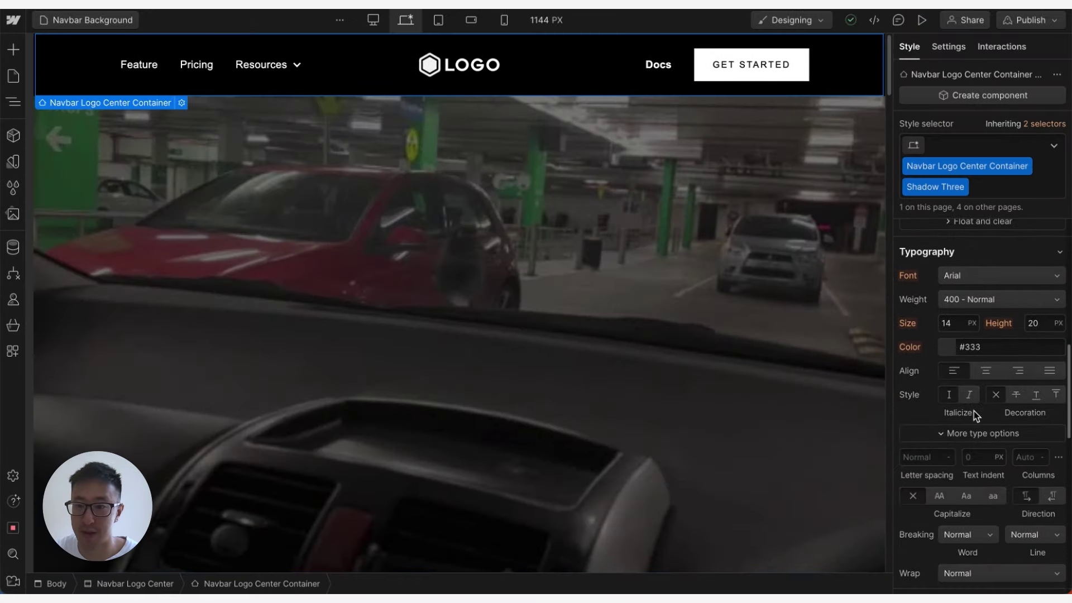
left_click(161, 584)
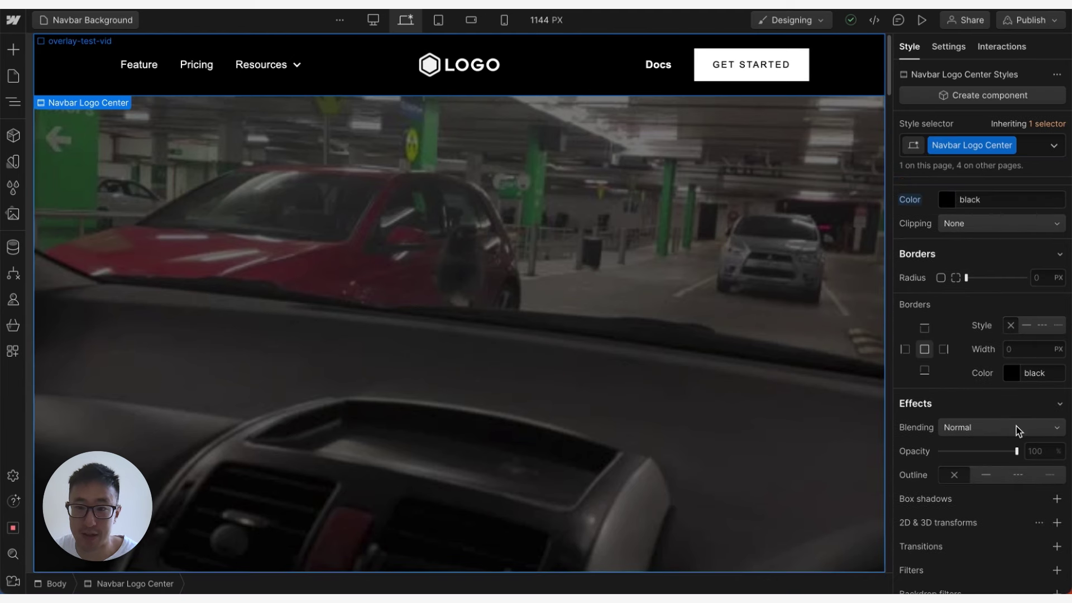
left_click(916, 203, "alt")
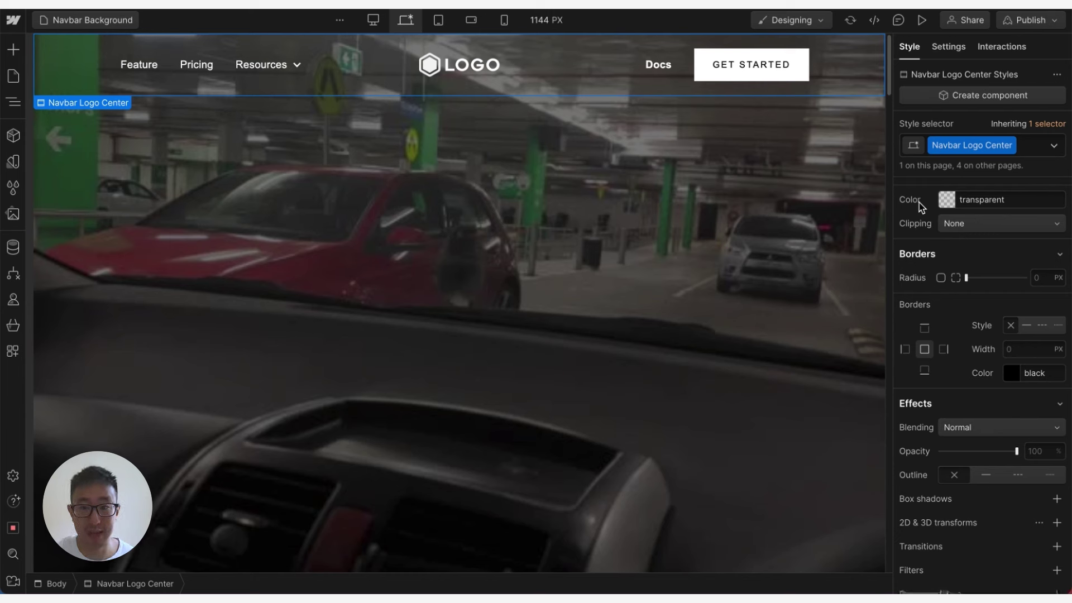
left_click(759, 172)
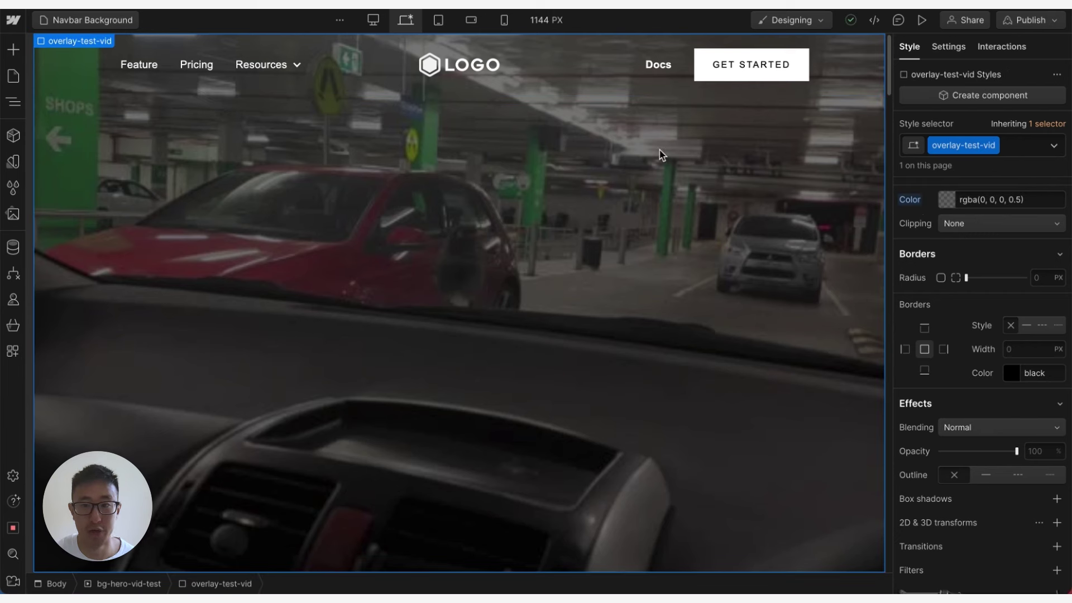
Add a 'While page is scrolling' trigger on the Body that plays a scroll animation
key("z")
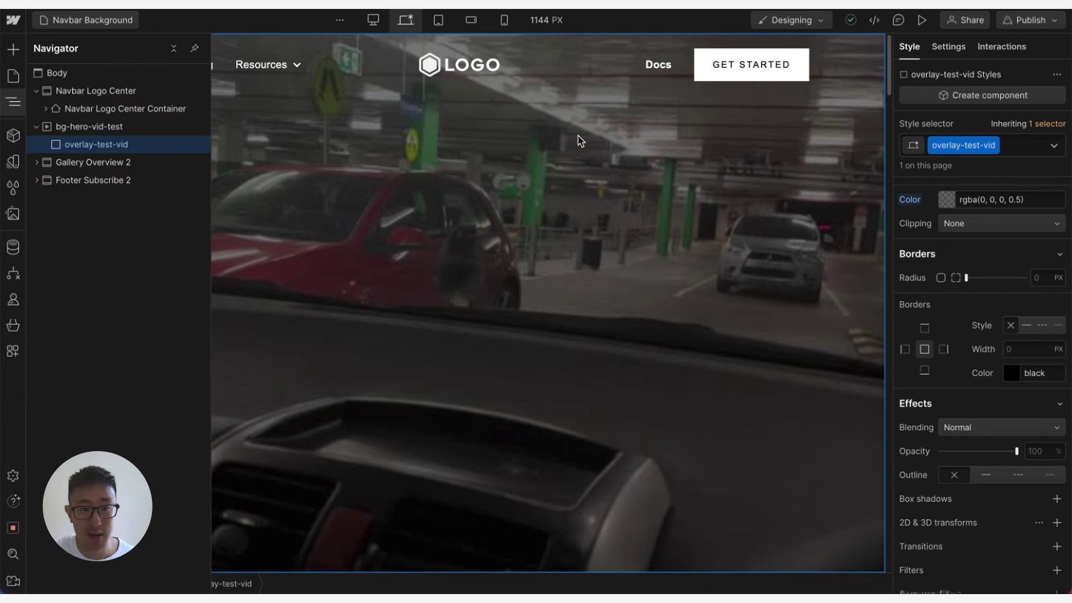
left_click(150, 76)
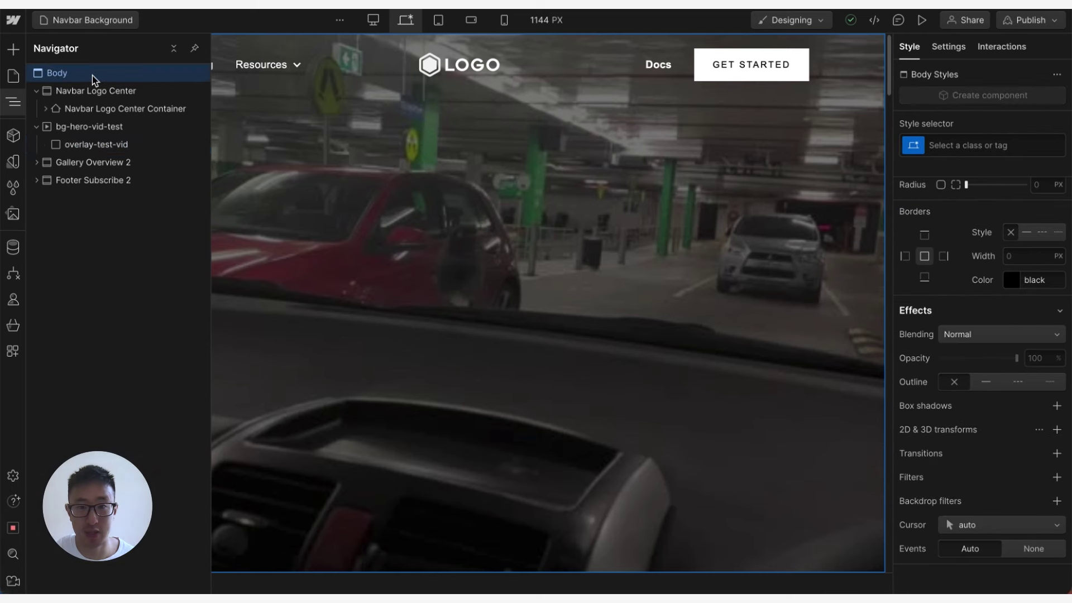
key("z")
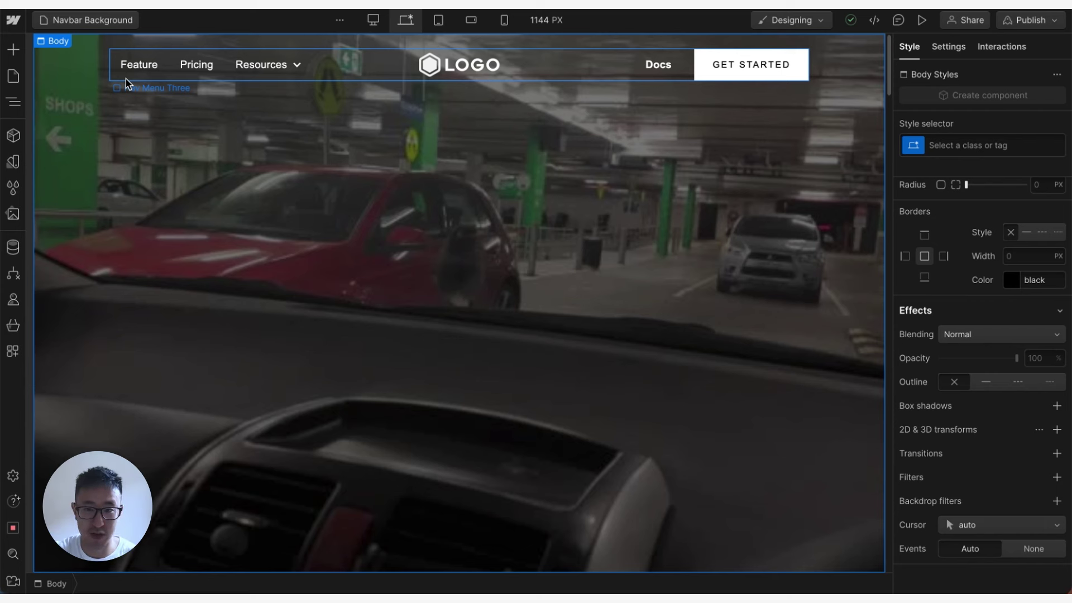
left_click(1010, 56)
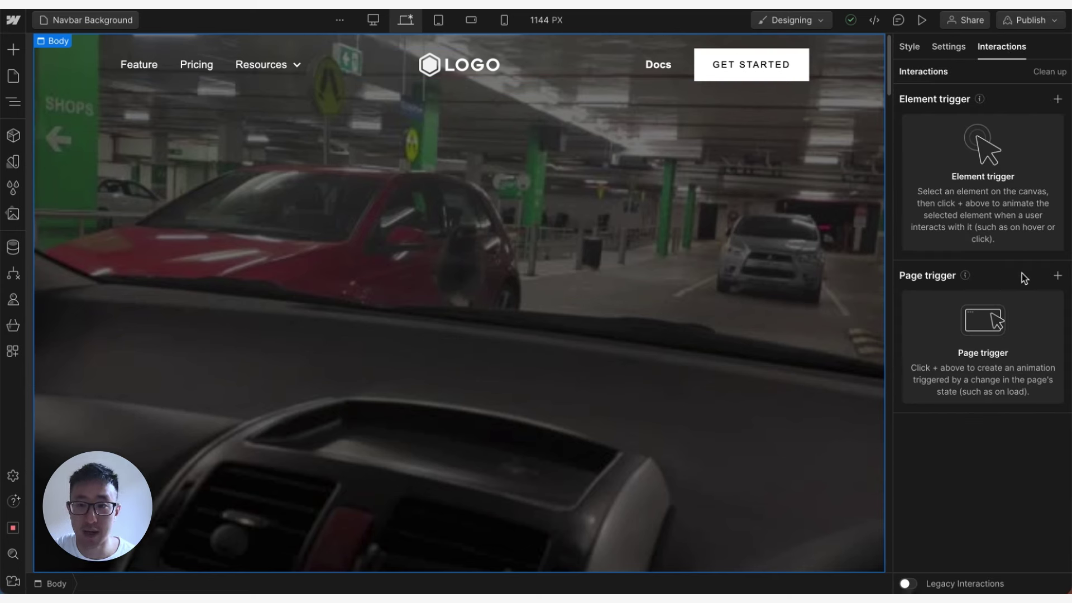
left_click(1055, 276)
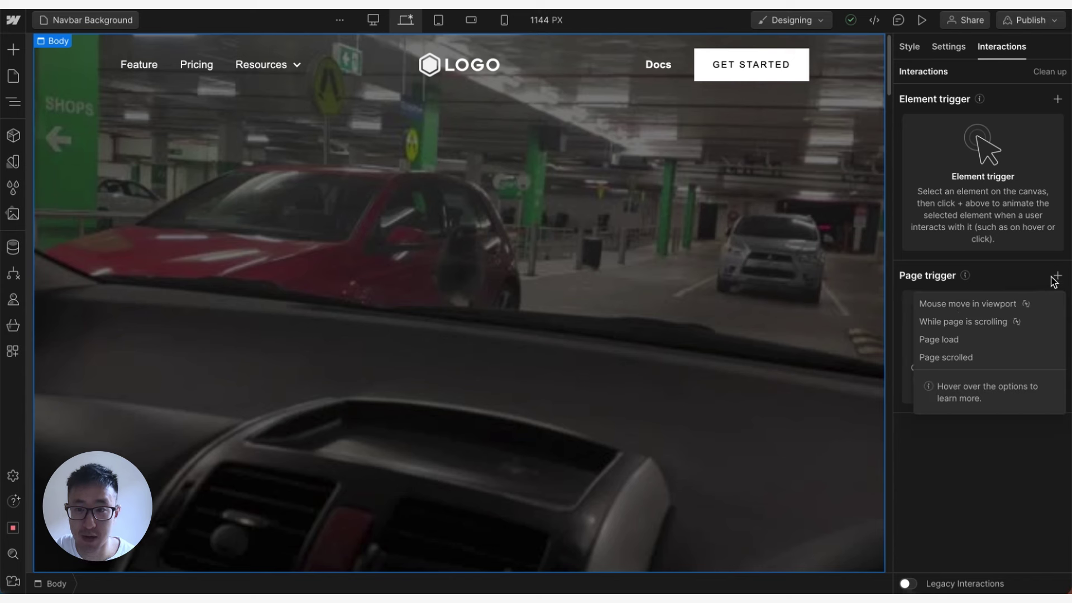
left_click(967, 322)
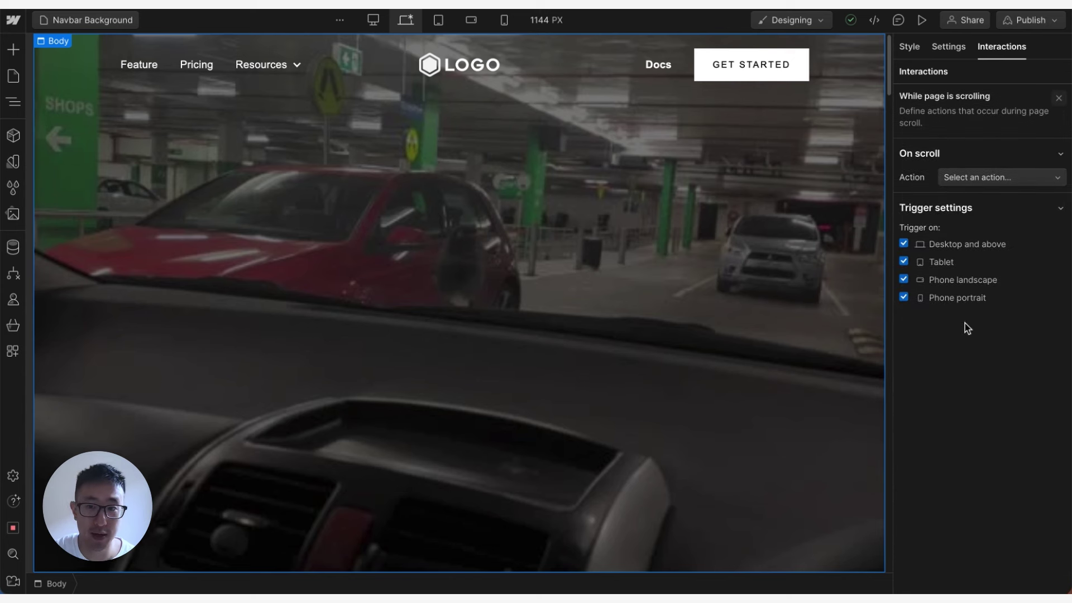
left_click(996, 181)
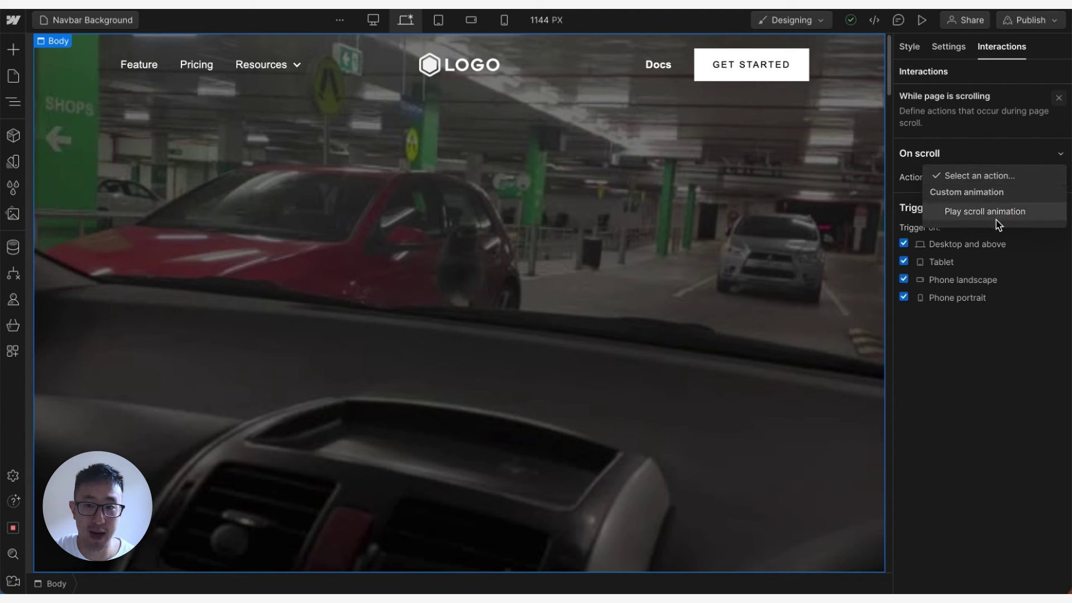
left_click(998, 212)
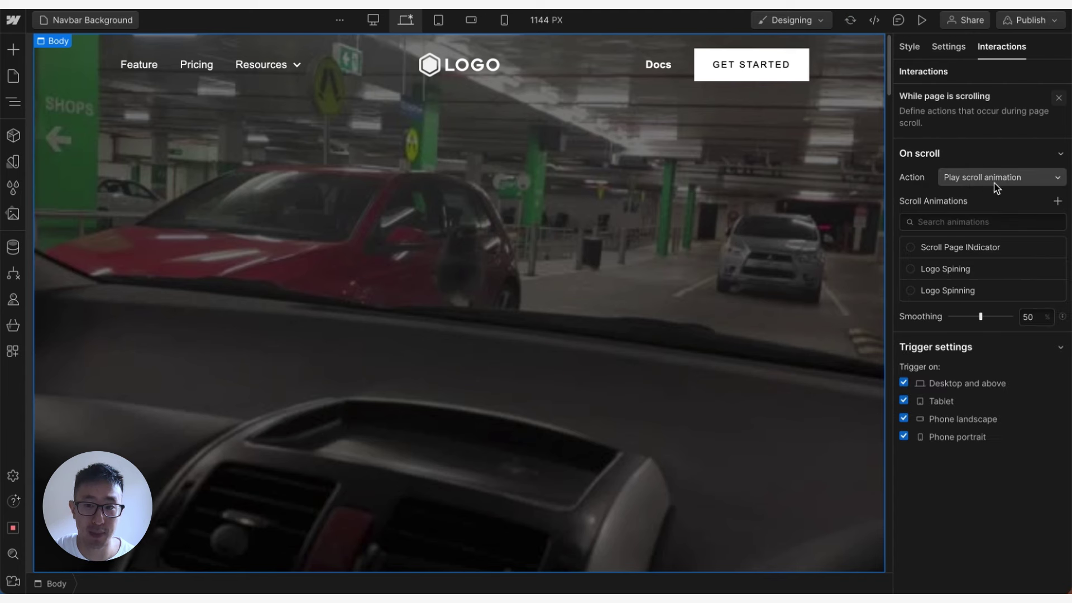
Create a new scroll animation named 'Nav BG Color Change'
left_click(1057, 201)
type("Nav BG Color Ch")
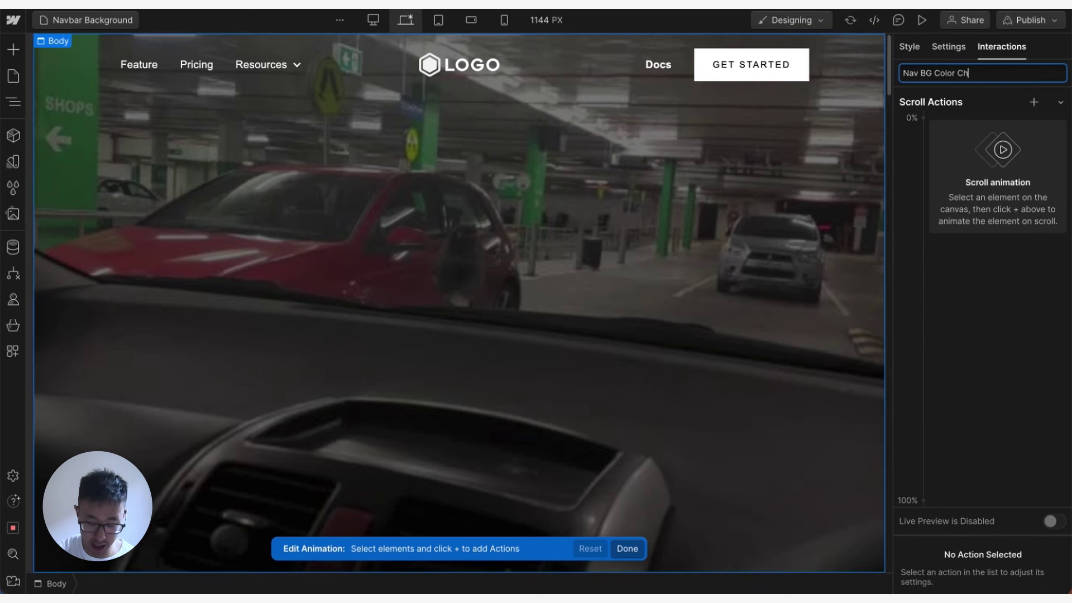
type("ange")
key("Return")
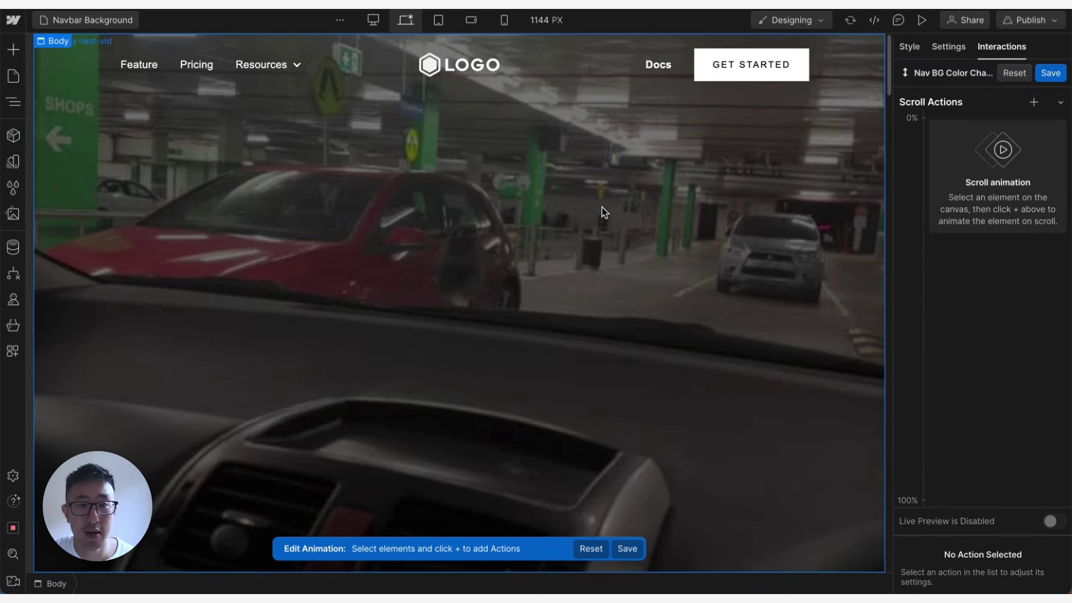
Add a BG Color action at 0% on Navbar Logo Center, affecting every element with its class
key("z")
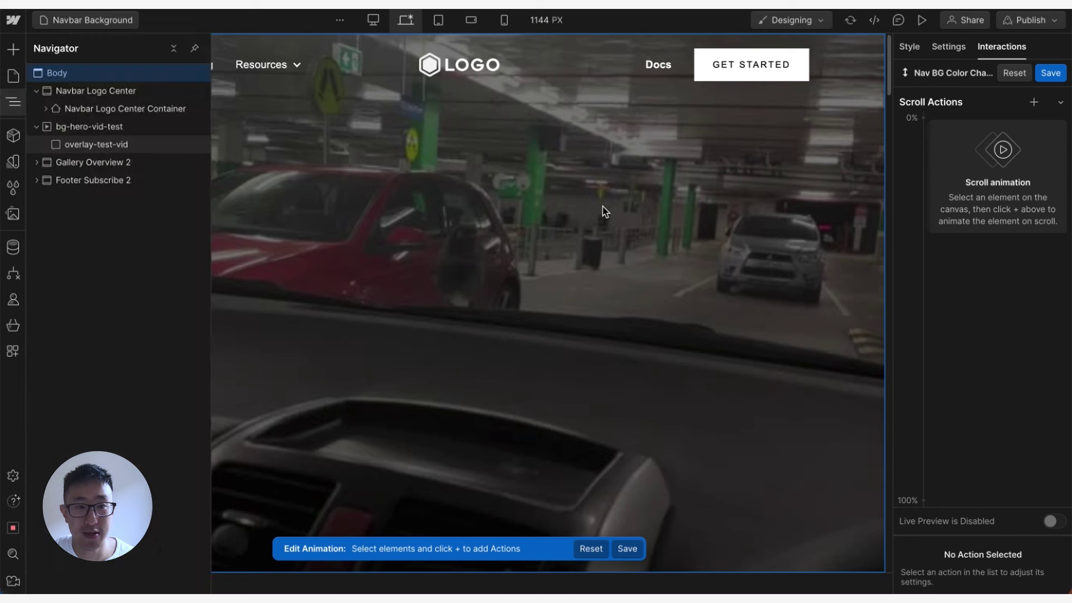
left_click(130, 91)
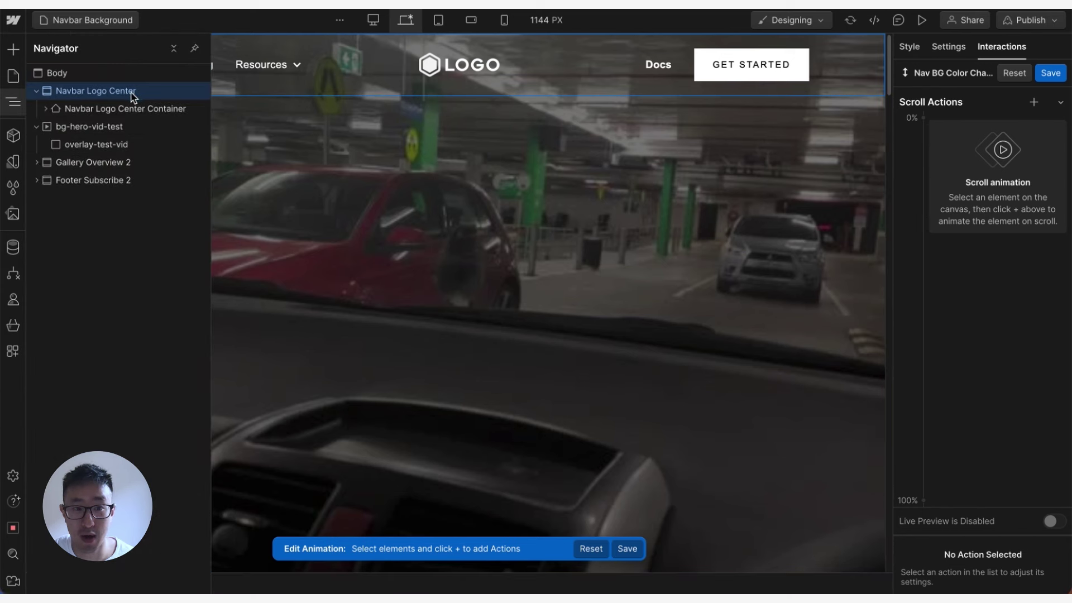
left_click(923, 117)
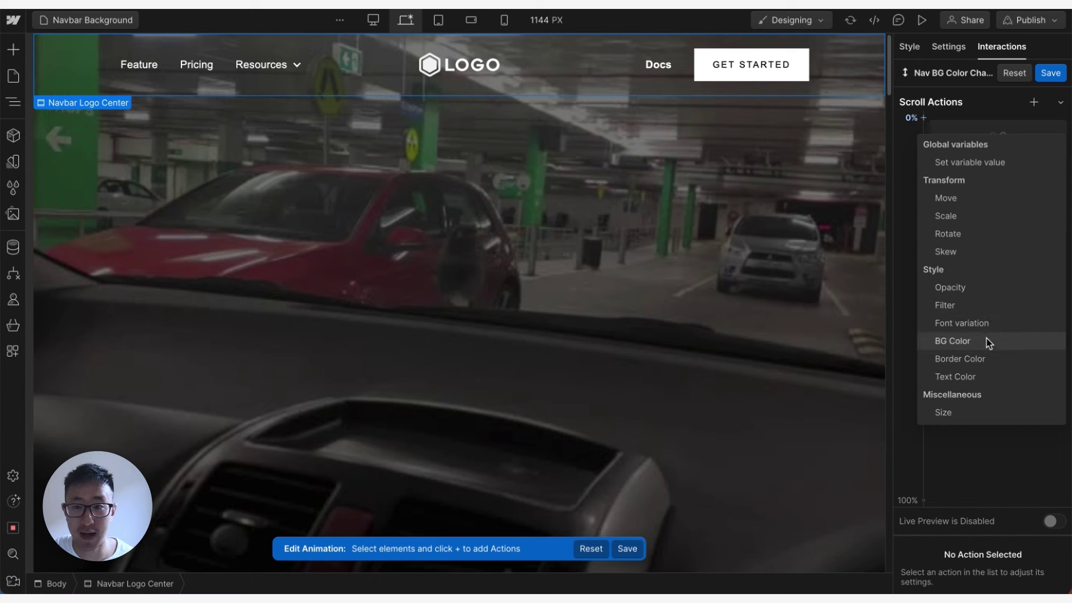
left_click(953, 340)
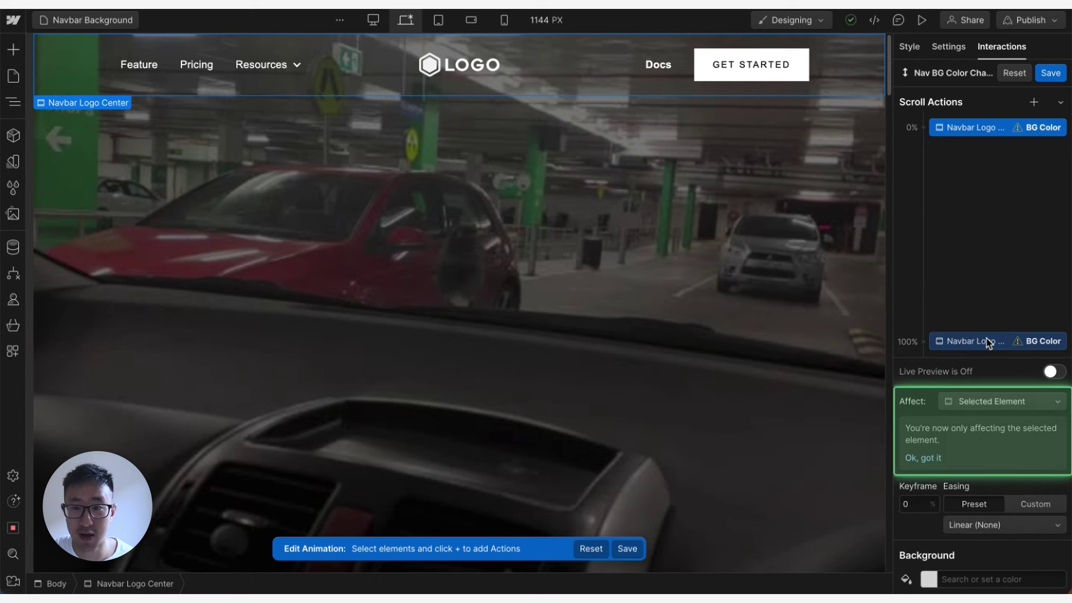
left_click(980, 403)
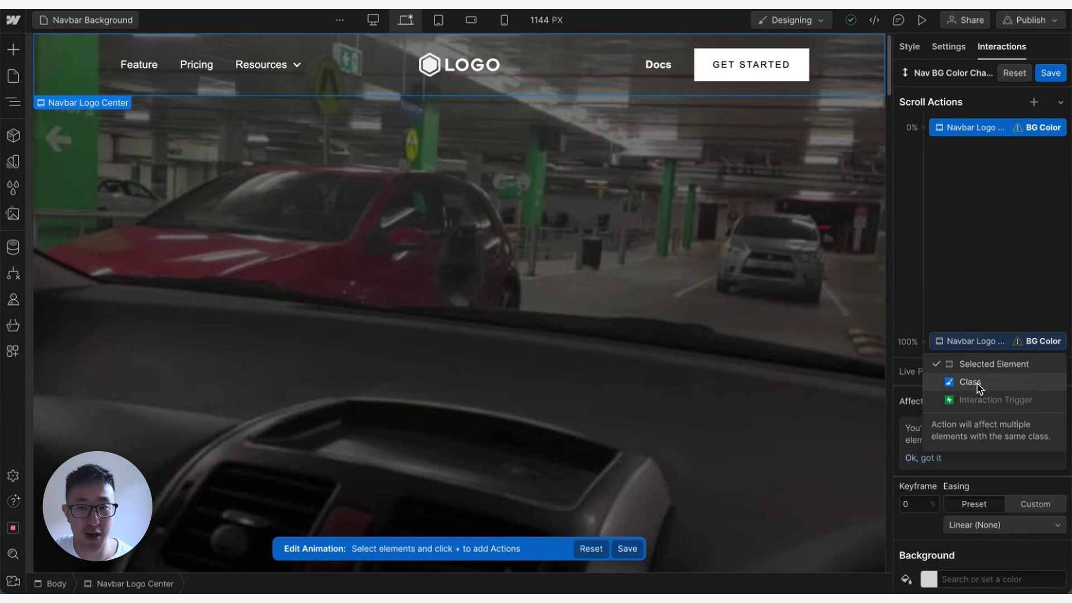
left_click(978, 386)
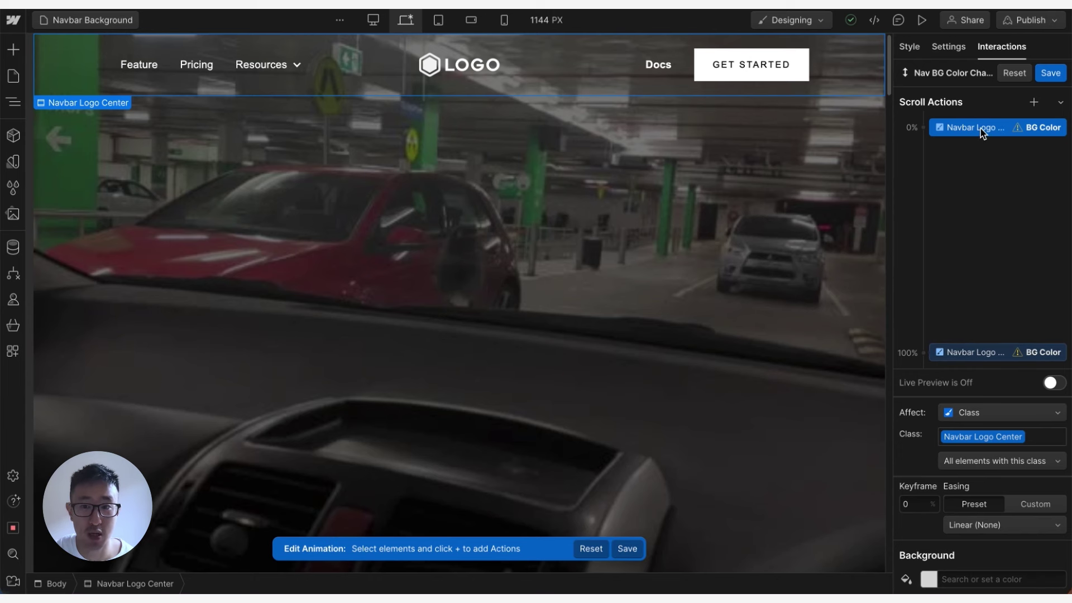
Set the 0% keyframe background alpha to 0 and the 100% keyframe to black #000000
left_click(929, 579)
left_click_drag(966, 506, 888, 503)
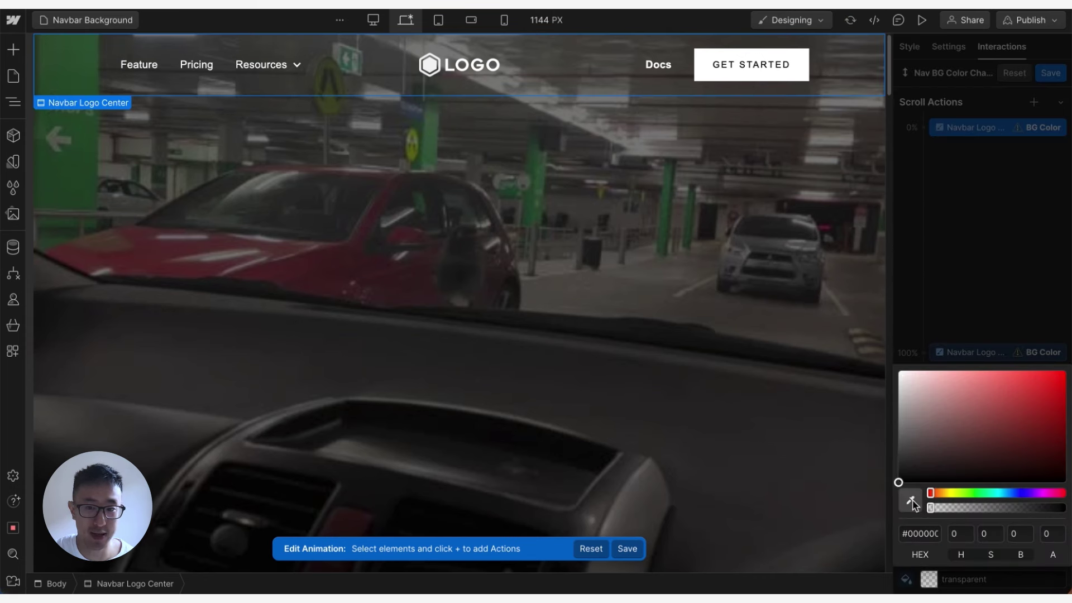
left_click(1049, 536)
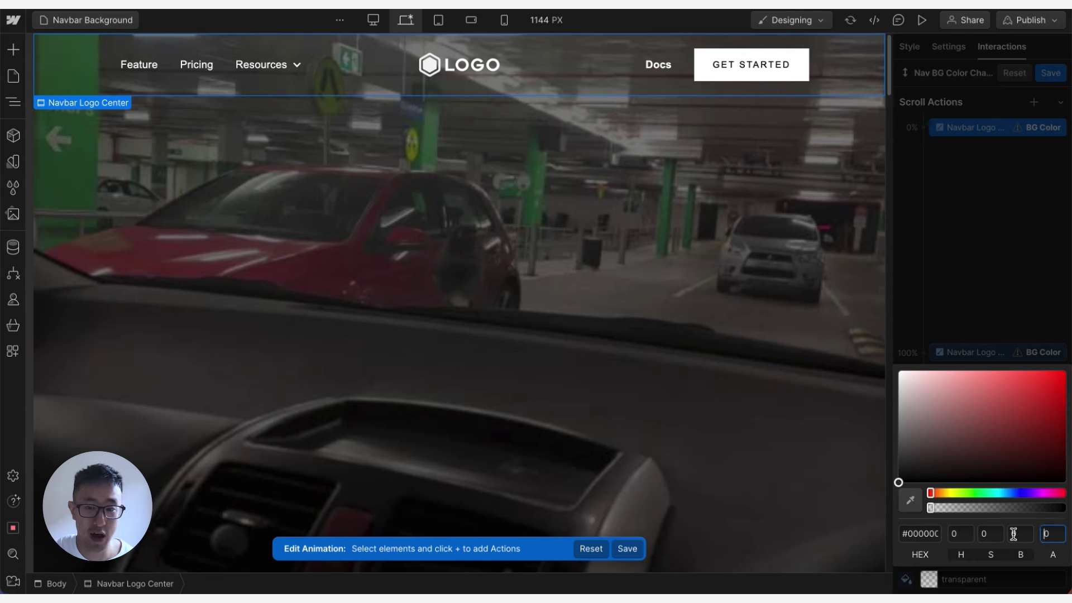
left_click(982, 325)
left_click(977, 352)
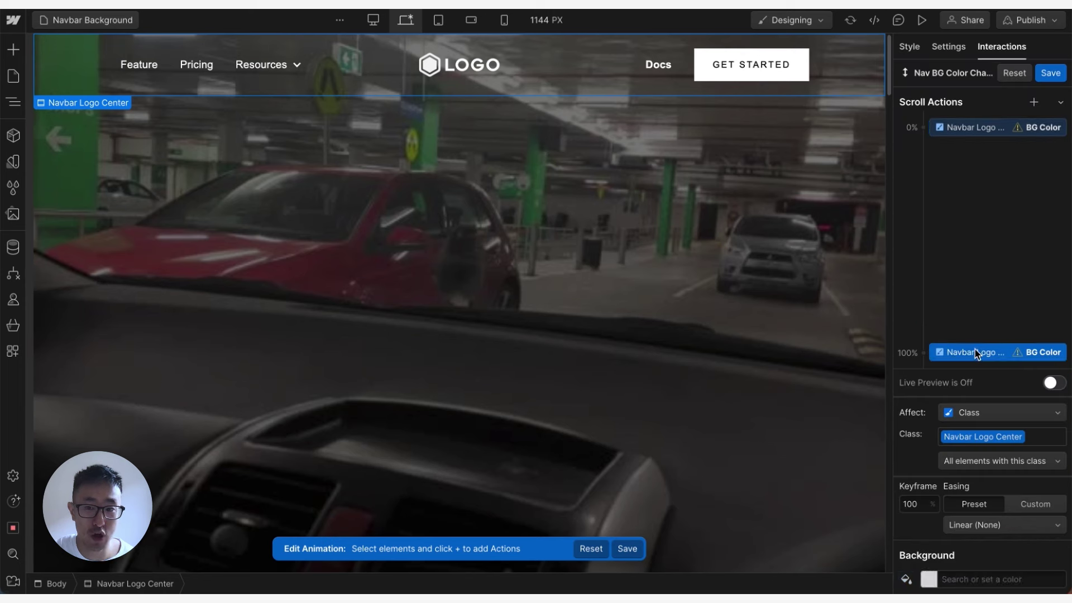
left_click(935, 579)
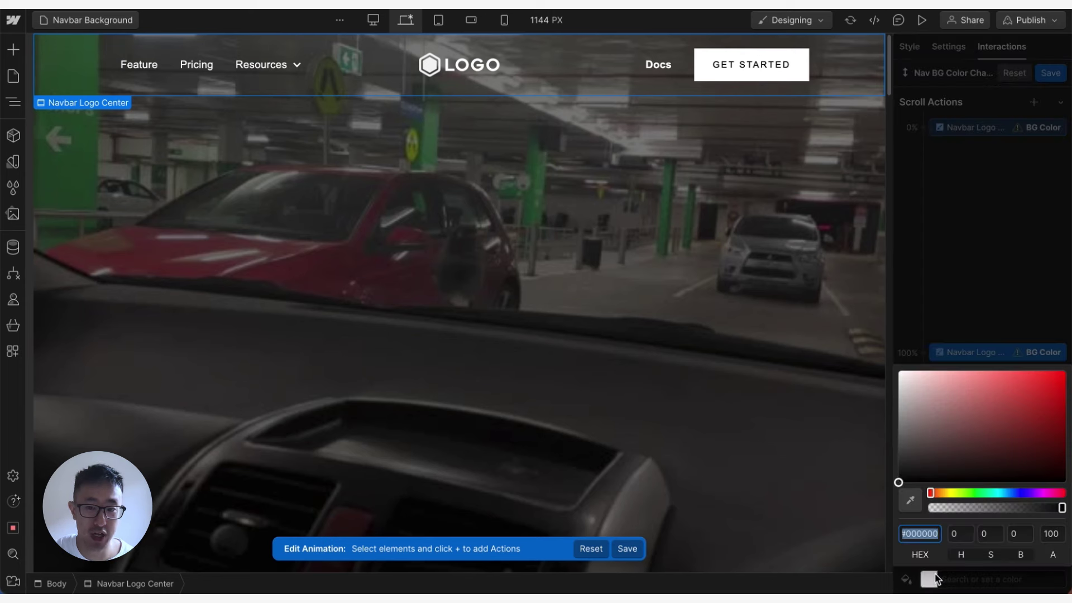
key("Return")
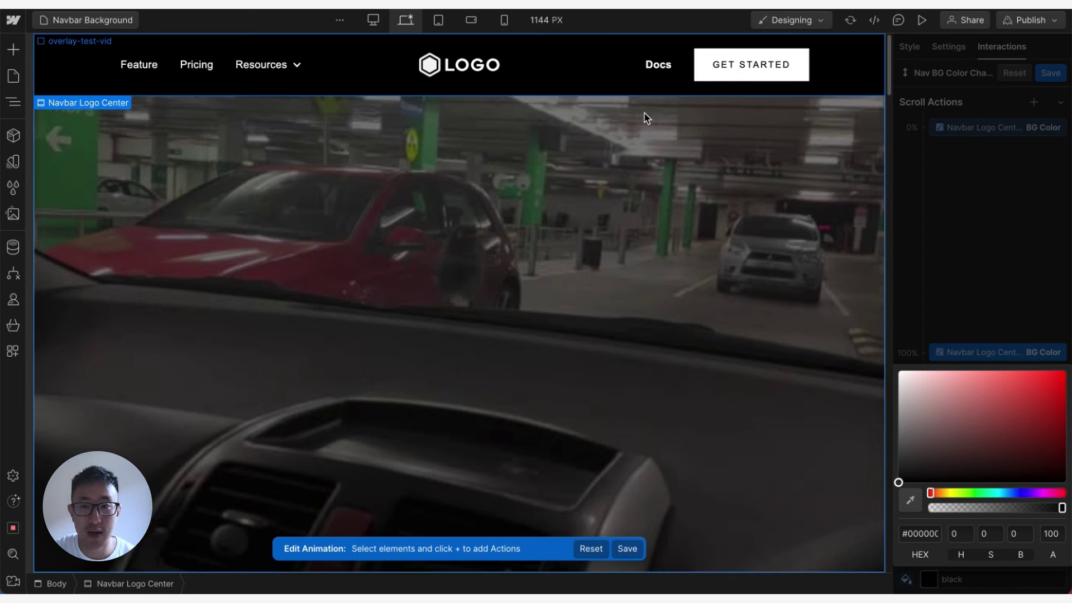
left_click(972, 210)
mouse_move(985, 129)
left_mouse_down()
mouse_move(986, 153)
mouse_move(984, 133)
left_mouse_up()
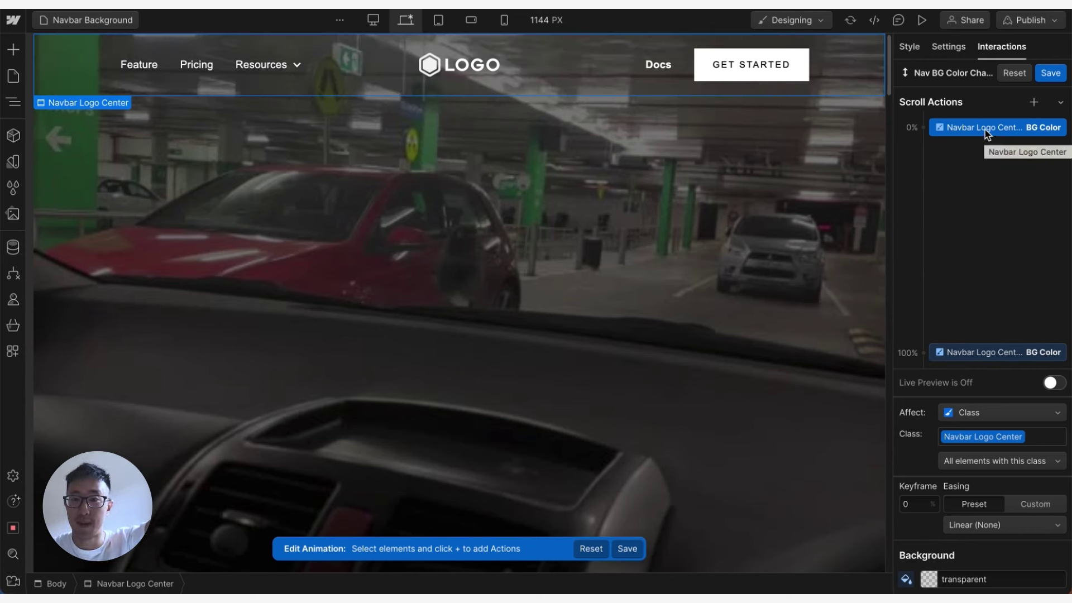
left_click(986, 352)
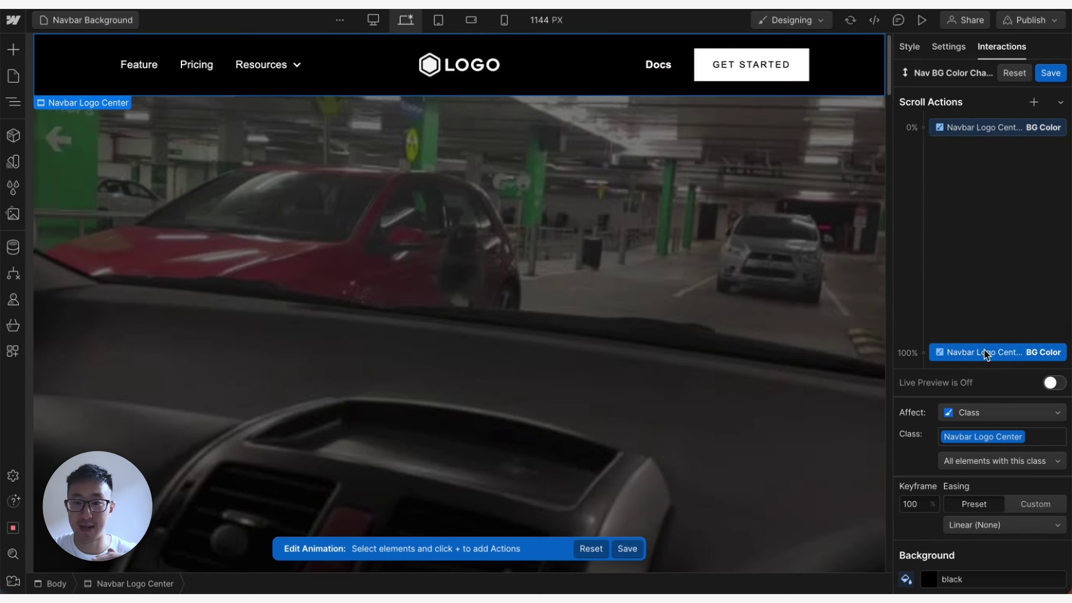
Turn on Live Preview and scroll the canvas to watch the navbar darken
left_click(1052, 384)
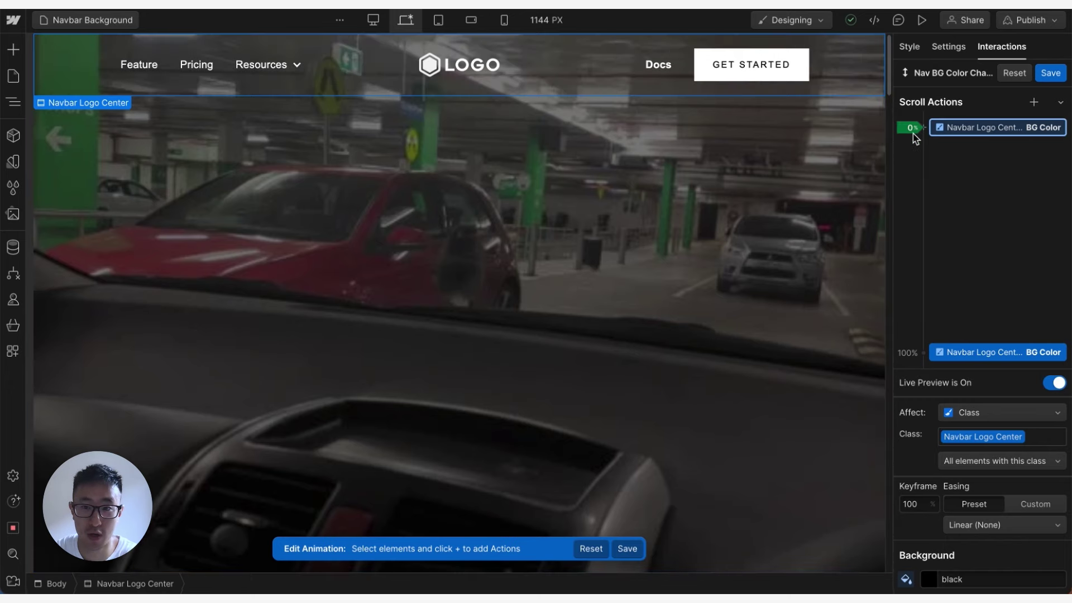
scroll(762, 241, "down", 3)
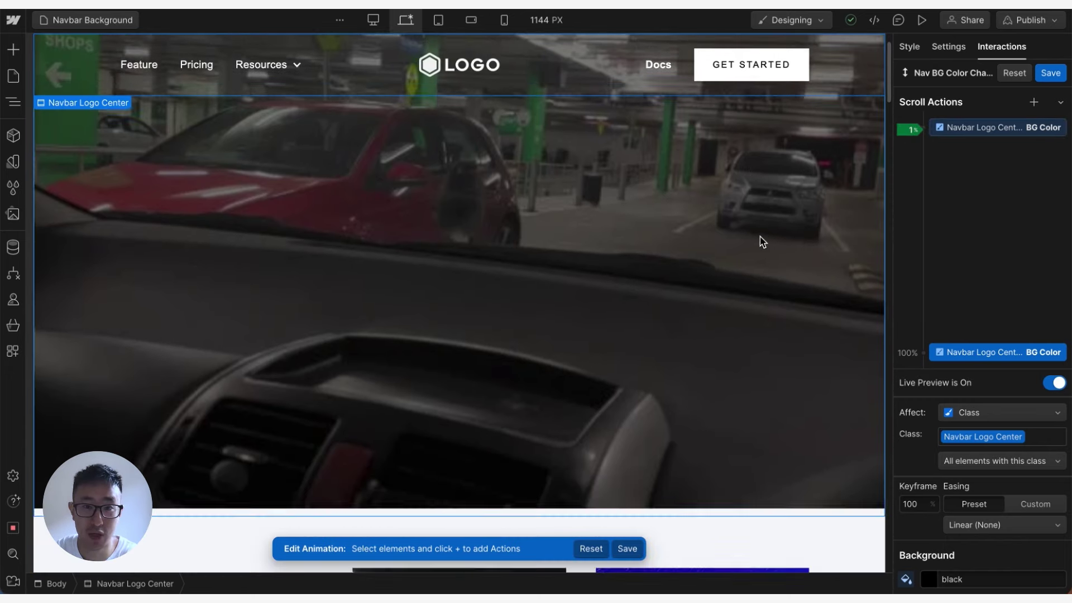
scroll(762, 241, "down", 10)
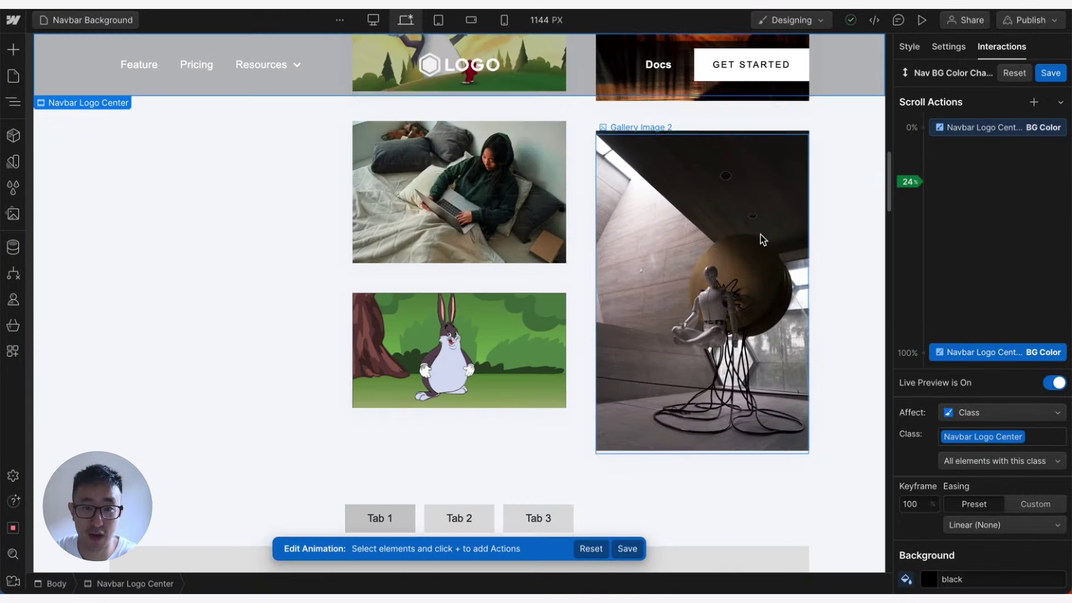
scroll(760, 234, "down", 20)
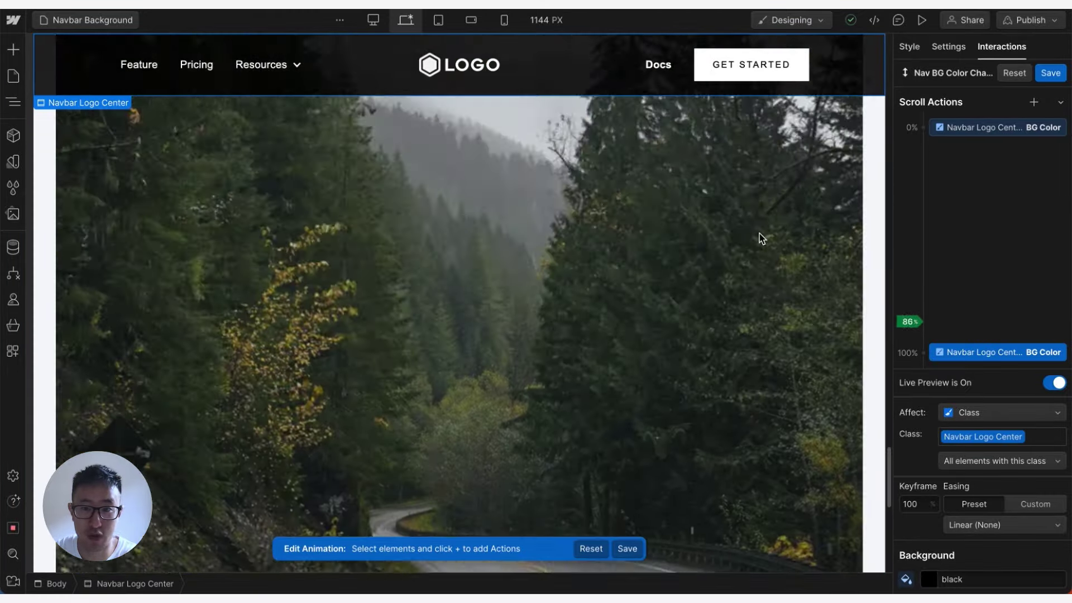
scroll(760, 233, "down", 5)
scroll(828, 246, "up", 2)
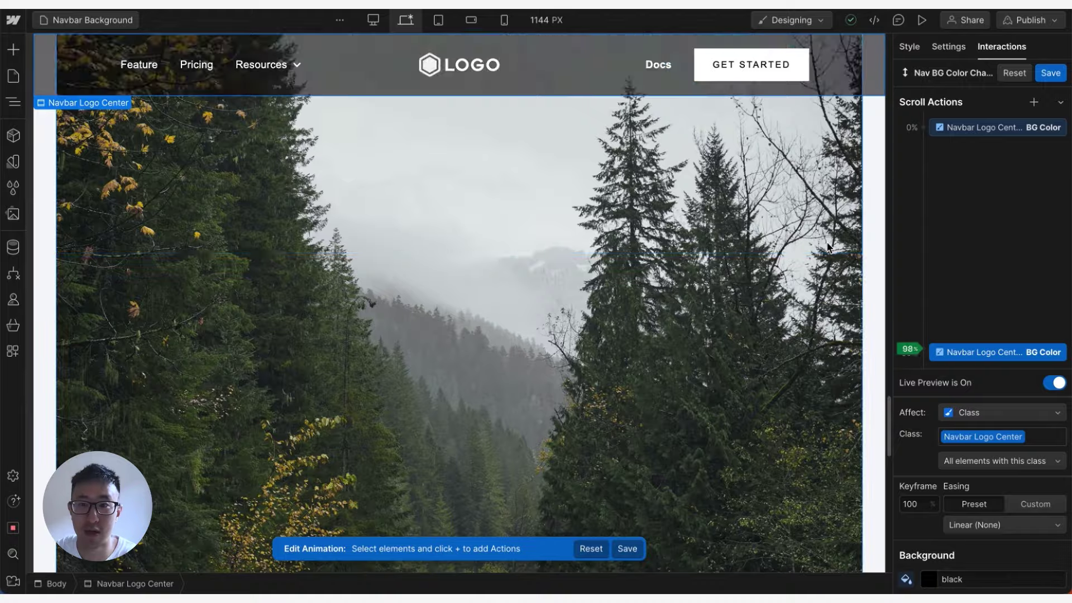
scroll(828, 245, "up", 20)
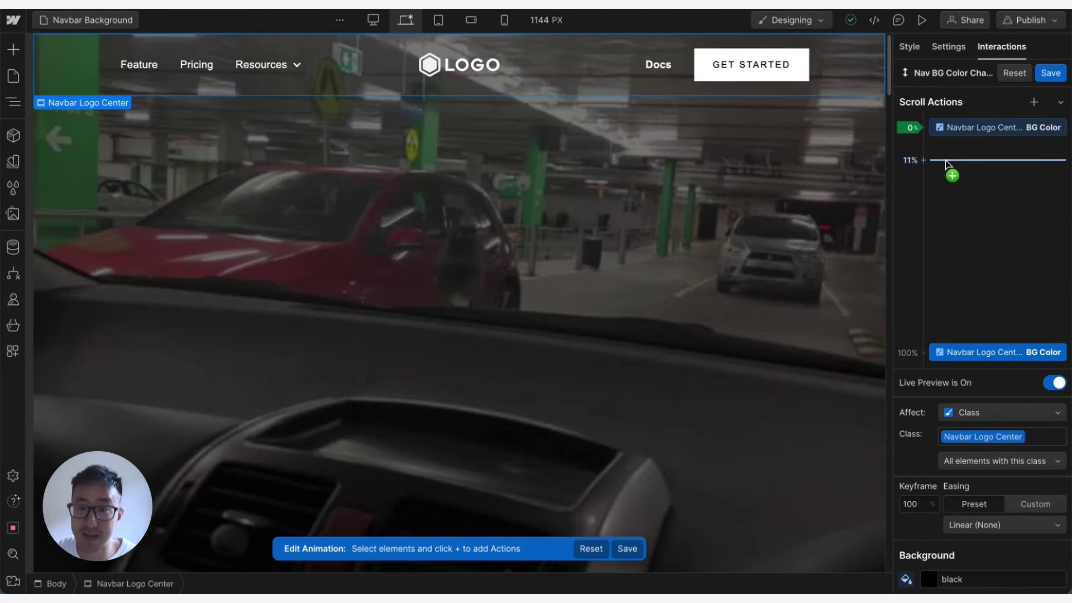
Move the black end keyframe to 1% of the scroll and save the animation
left_click(961, 352)
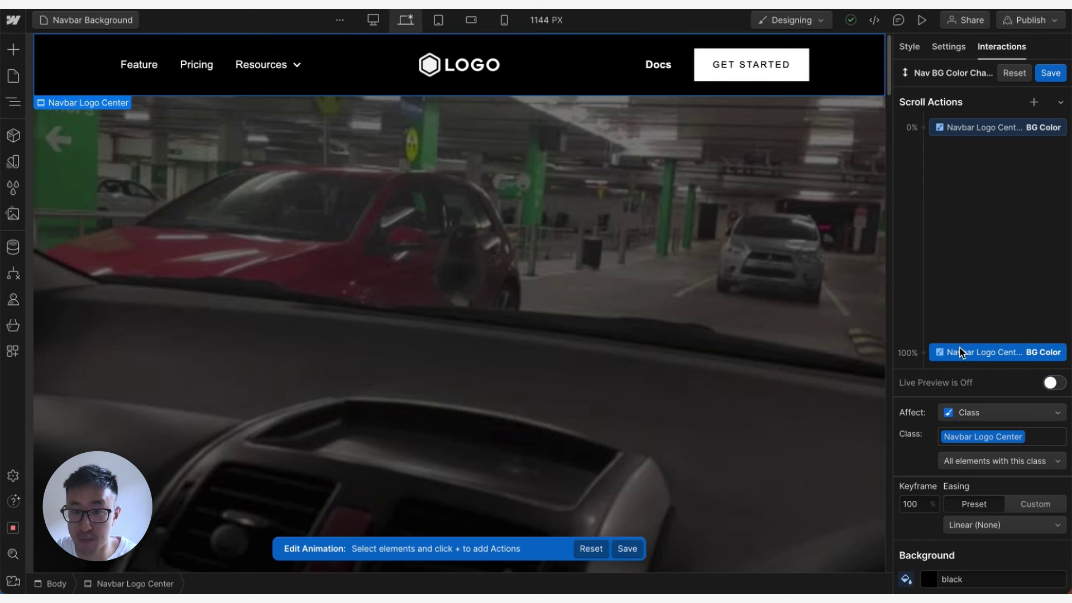
left_click(921, 504)
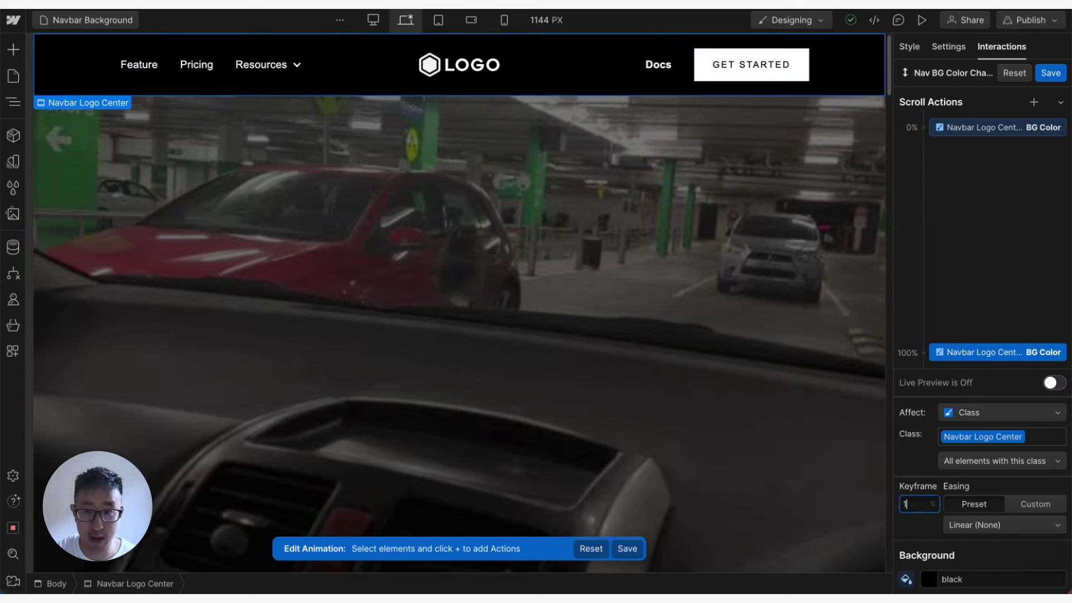
type("1")
key("Return")
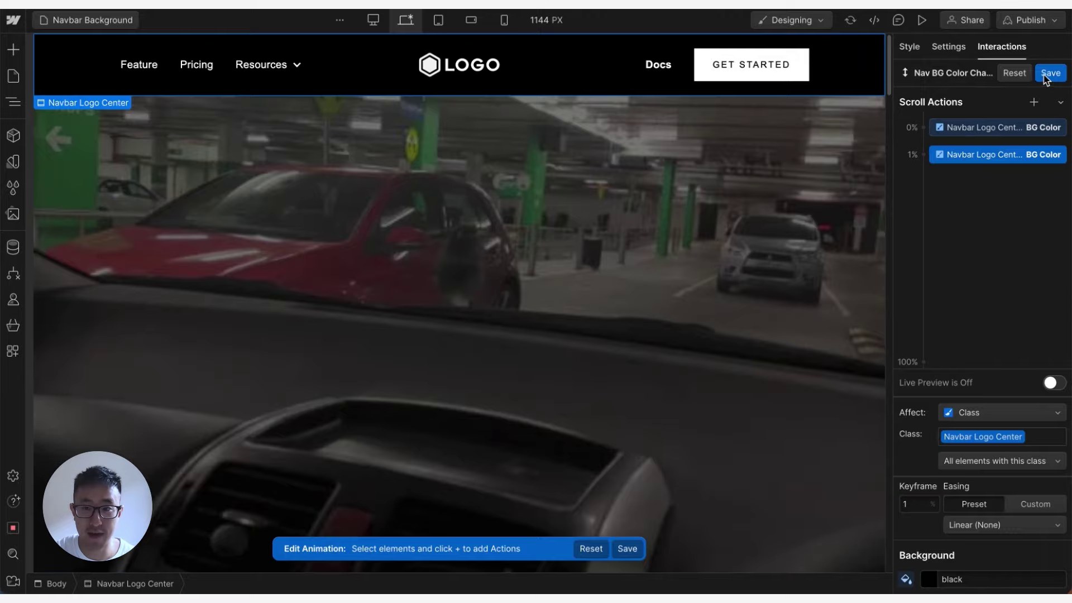
left_click(1049, 74)
Preview the page, scrolling to see the navbar turn black, then return to the Designer
left_click(922, 21)
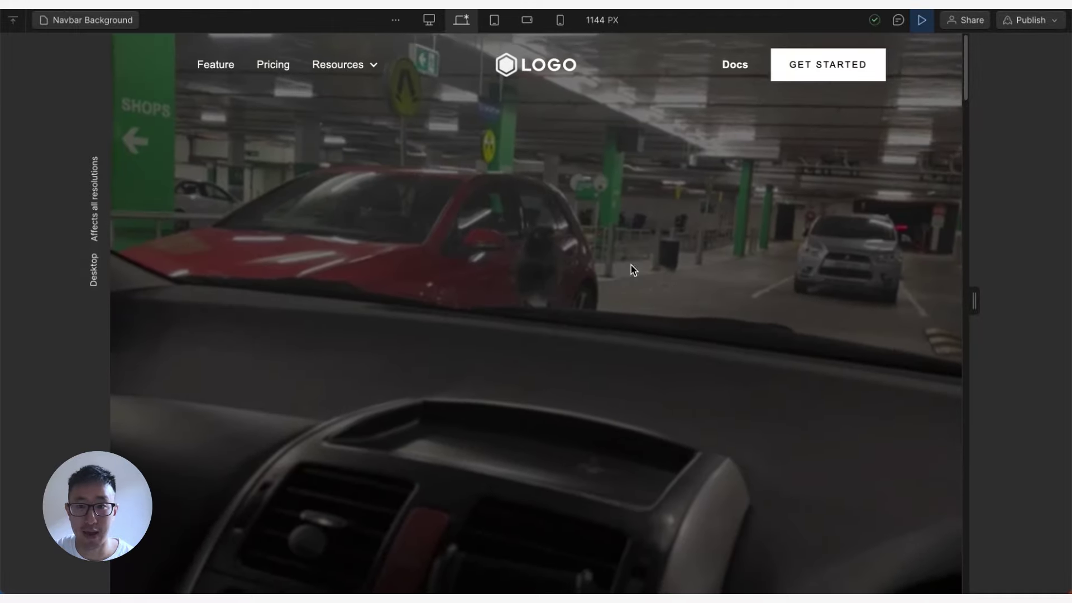
scroll(674, 290, "down", 3)
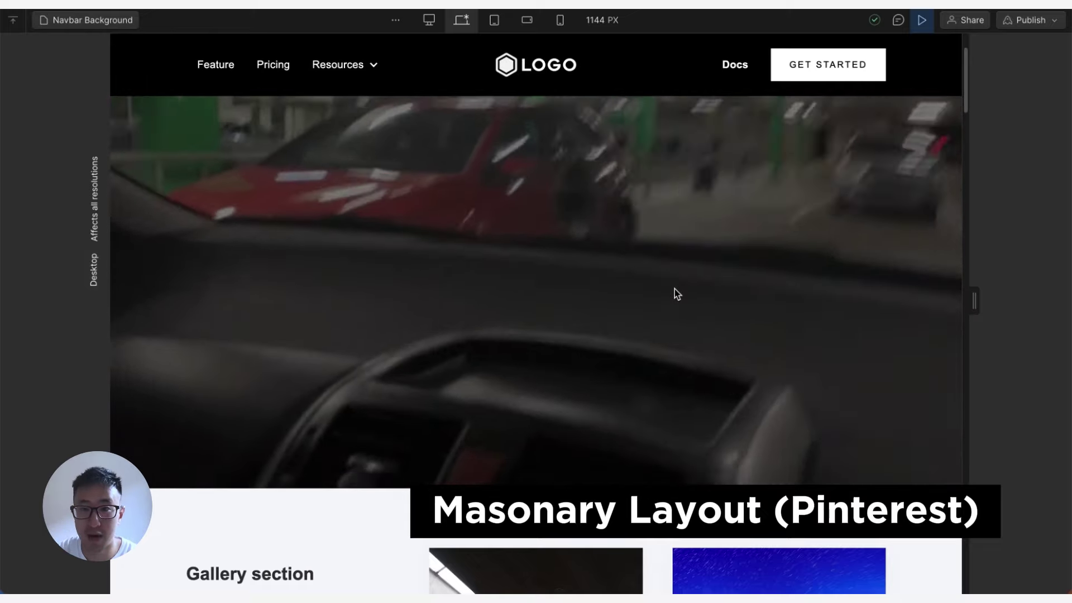
scroll(675, 289, "down", 5)
scroll(674, 289, "down", 2)
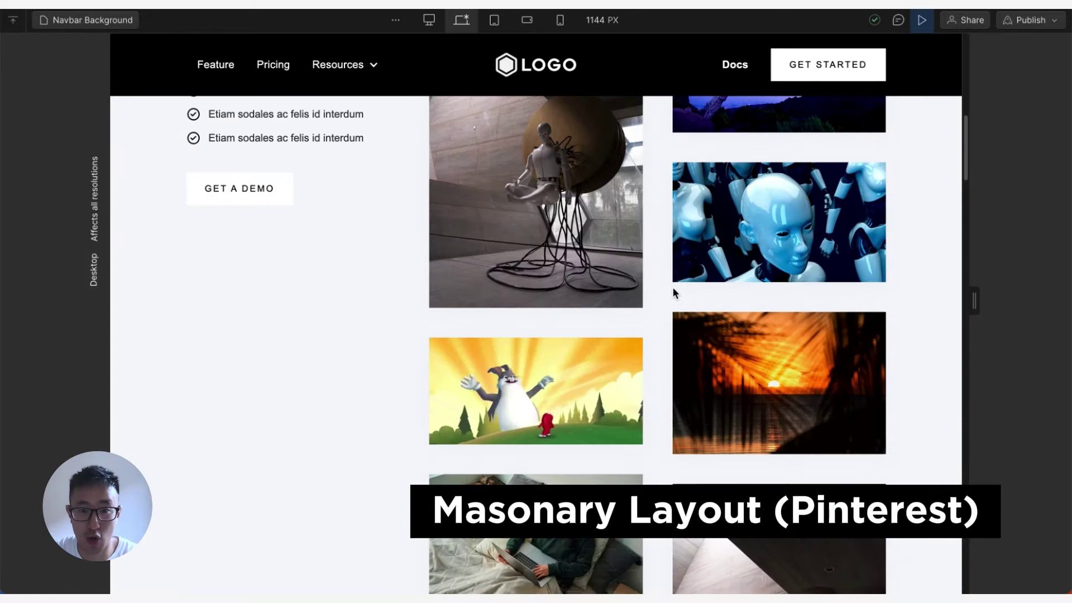
scroll(672, 287, "down", 5)
scroll(644, 283, "down", 5)
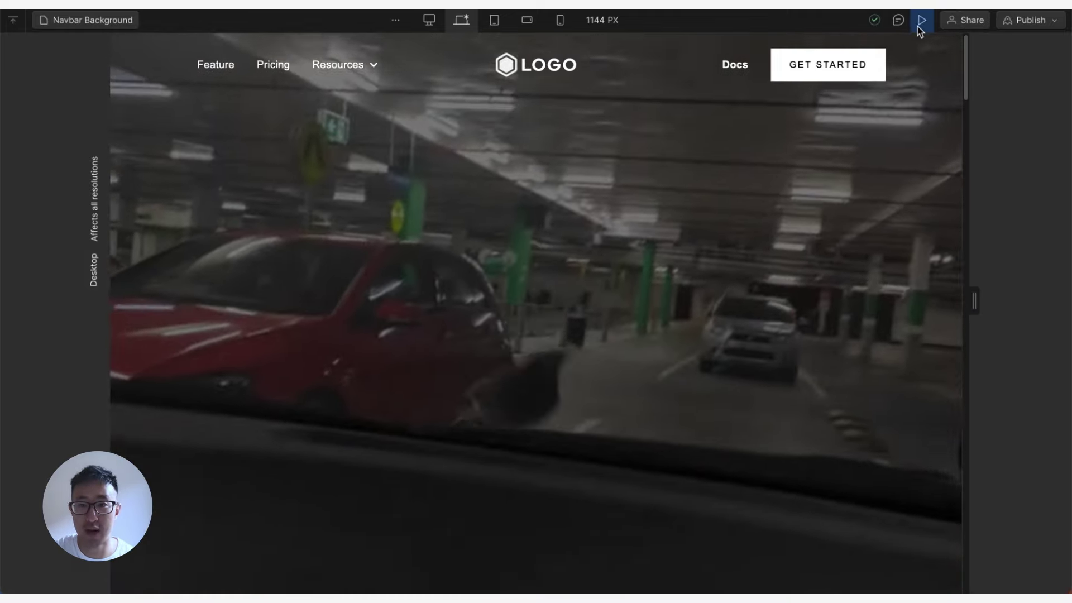
left_click(920, 21)
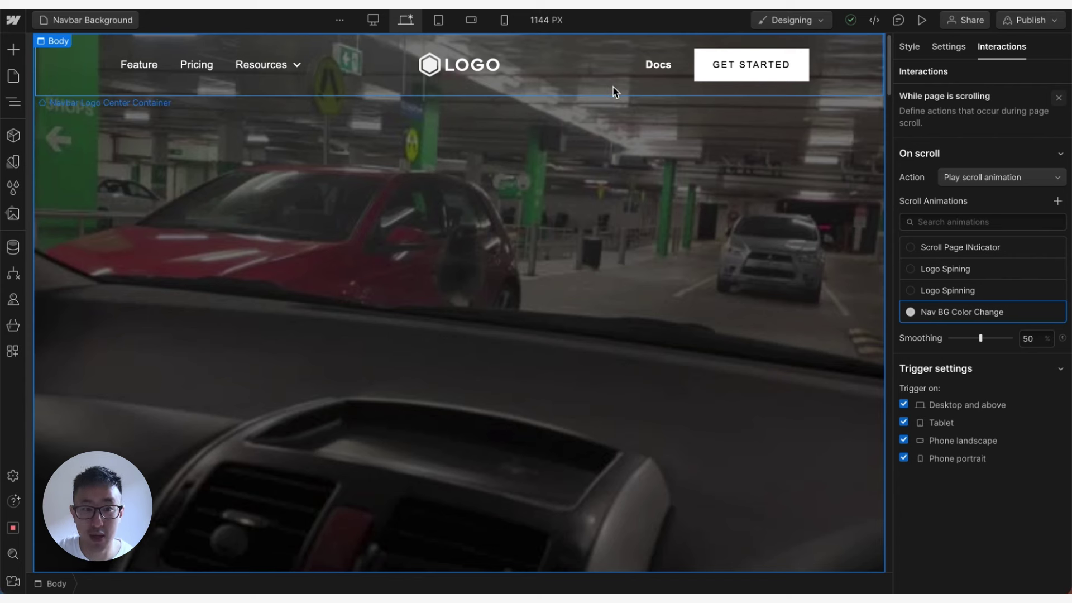
Turn the Navbar Logo Center element into a component named 'Nav Bar NEW', then show the Pages list
left_click(548, 170)
left_click(568, 77)
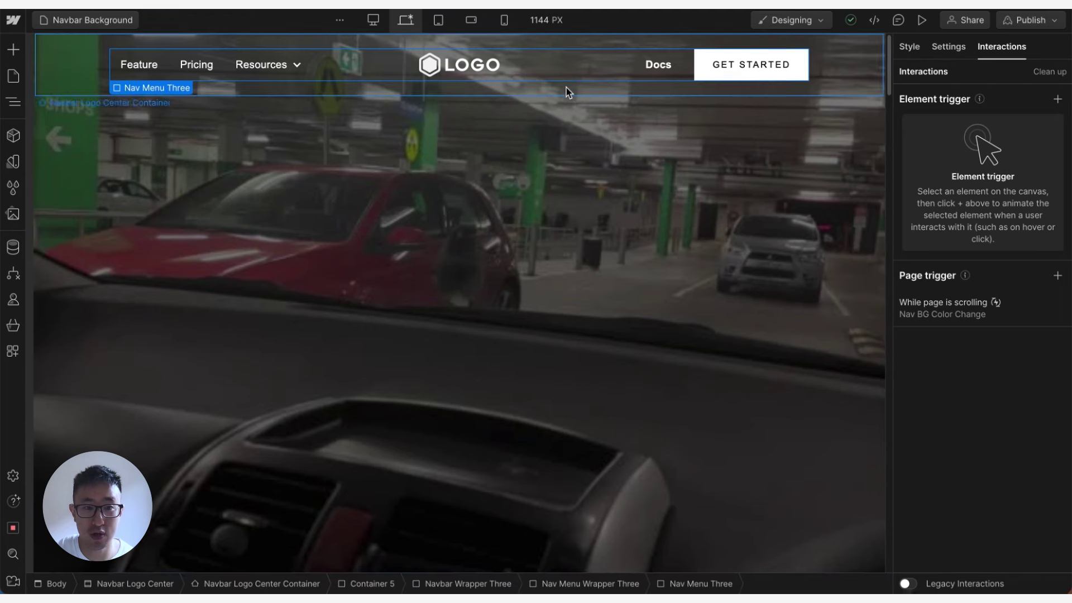
left_click(565, 88)
left_click(167, 584)
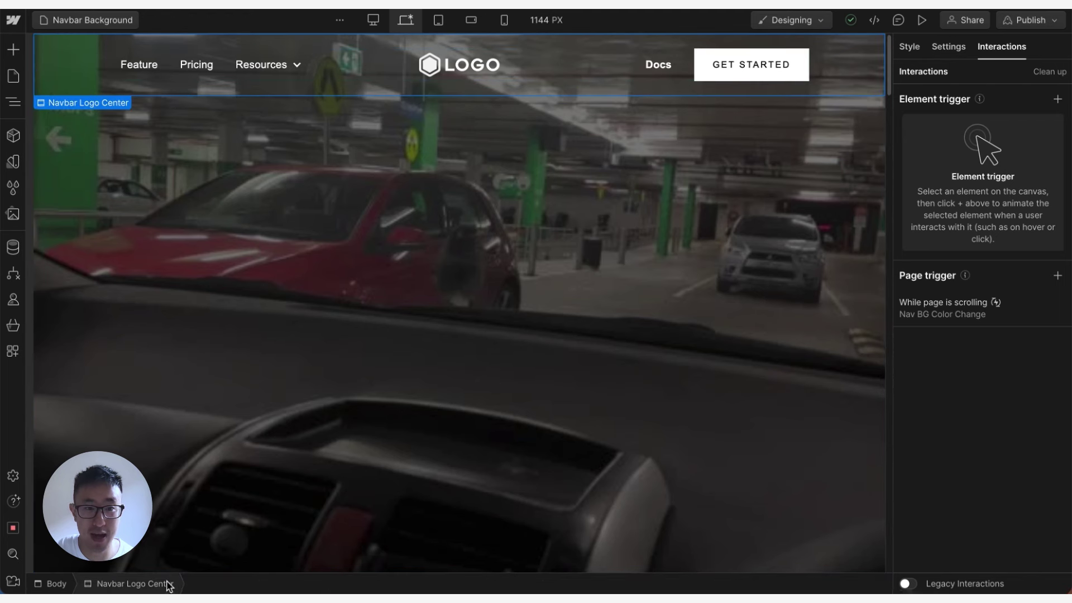
right_click(110, 112)
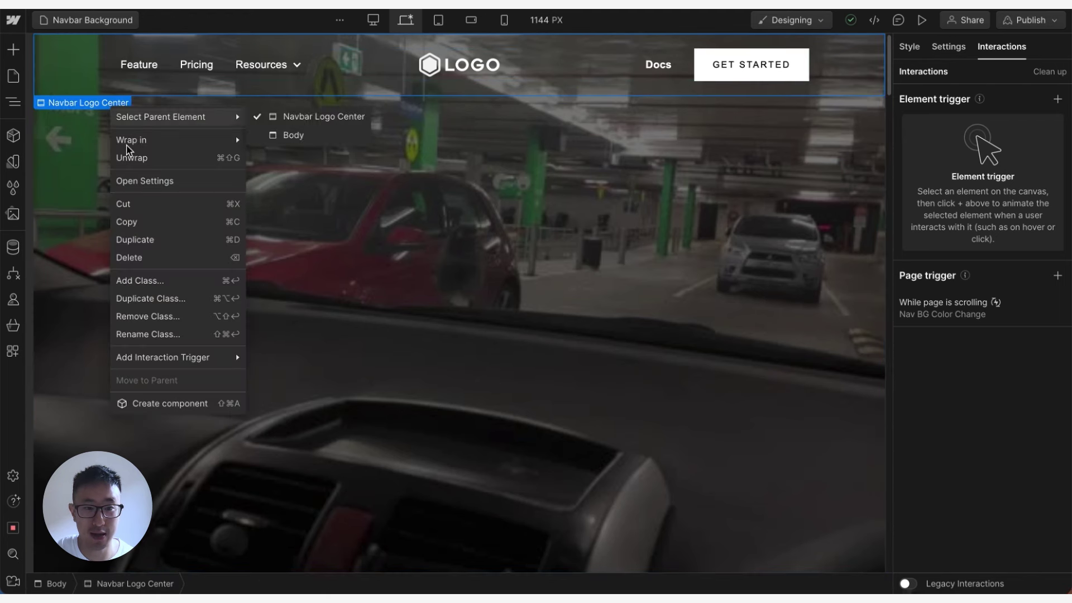
left_click(169, 403)
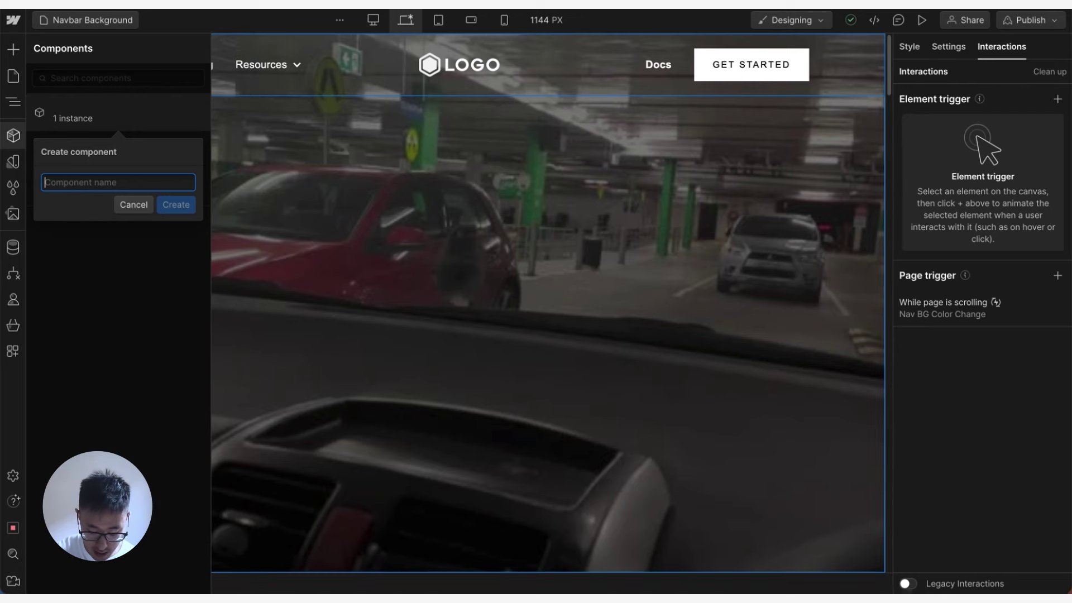
type("Nav Bar")
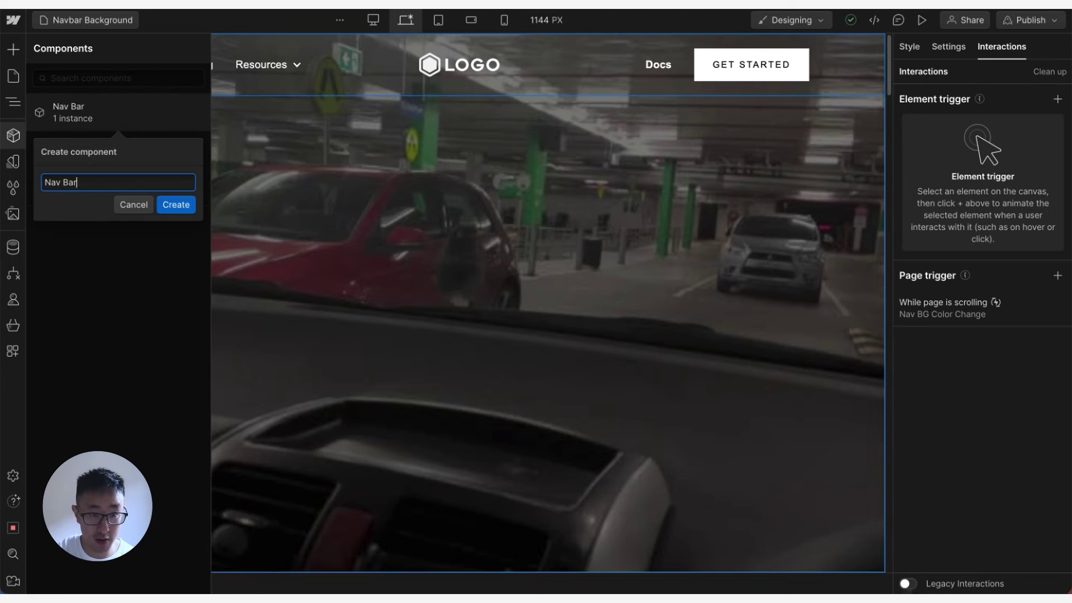
type(" NEW")
key("Return")
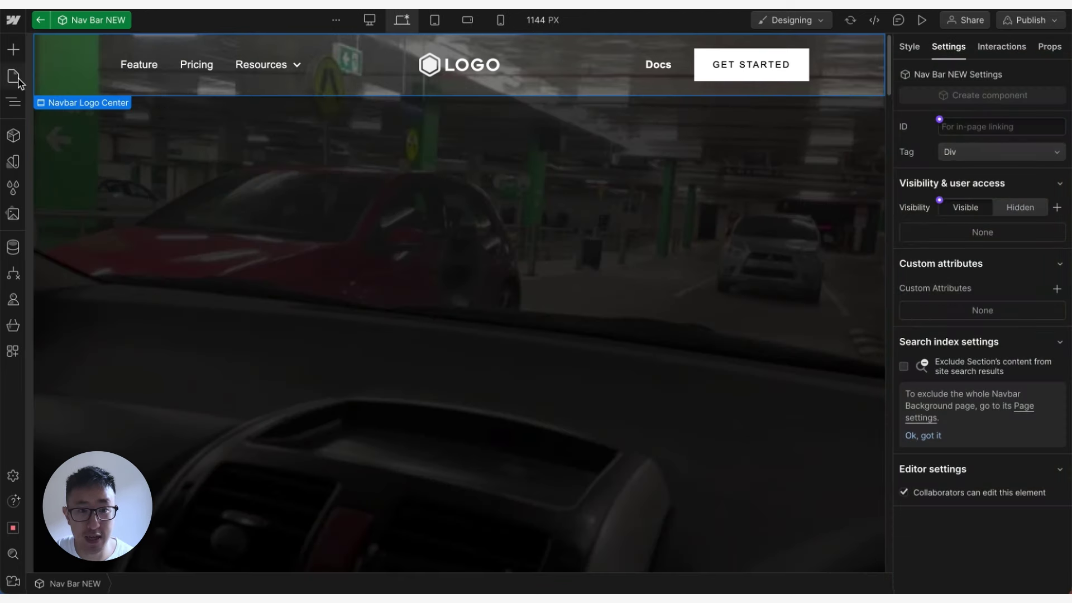
left_click(13, 76)
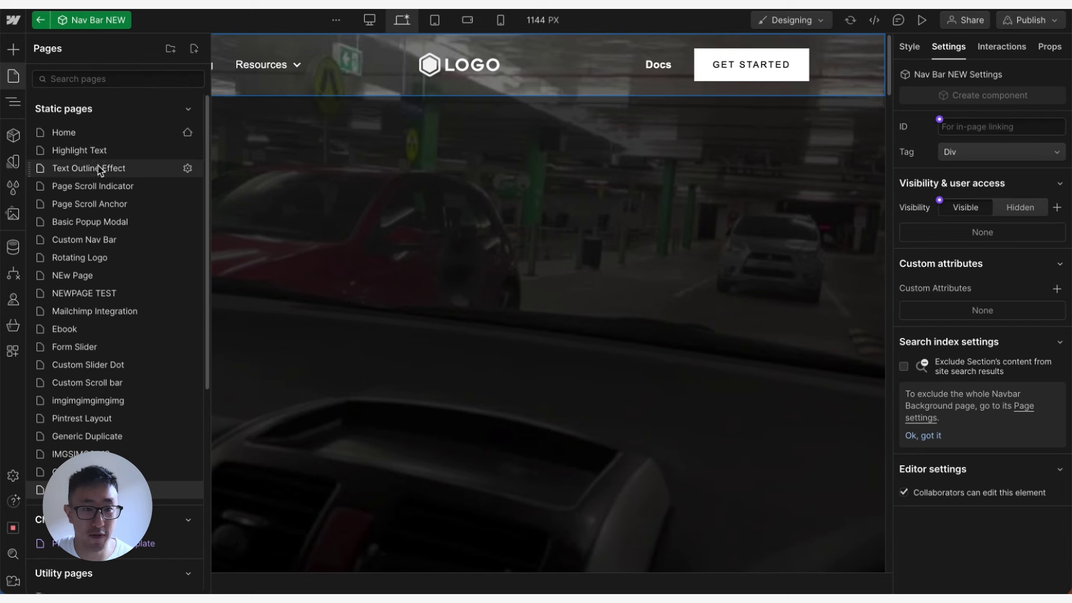
Look through the Ebook and Mailchimp Integration pages, then open the Rotating Logo page
left_click(124, 328)
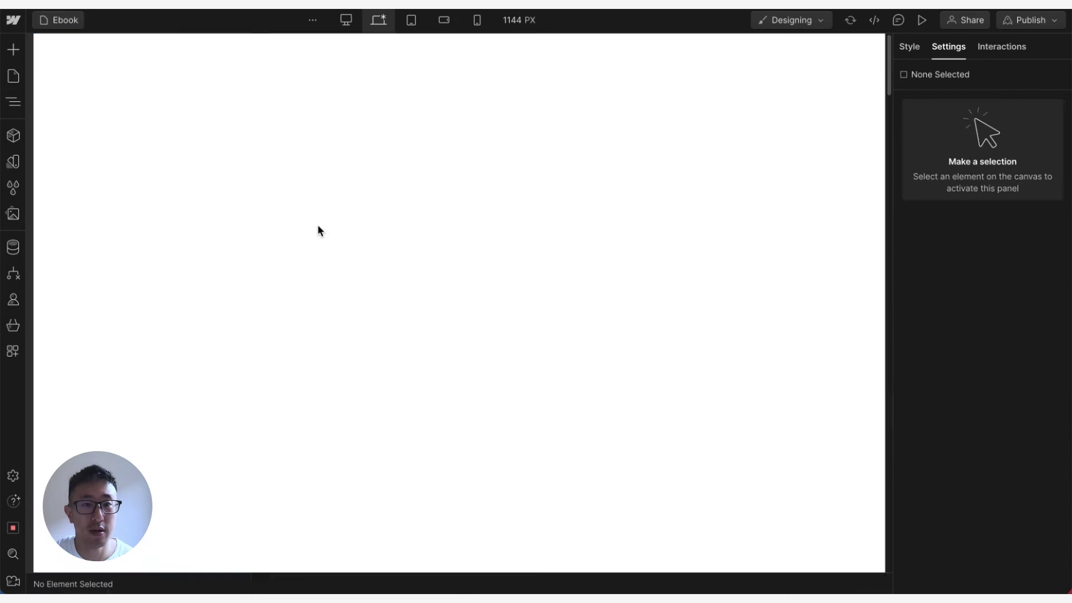
left_click(14, 78)
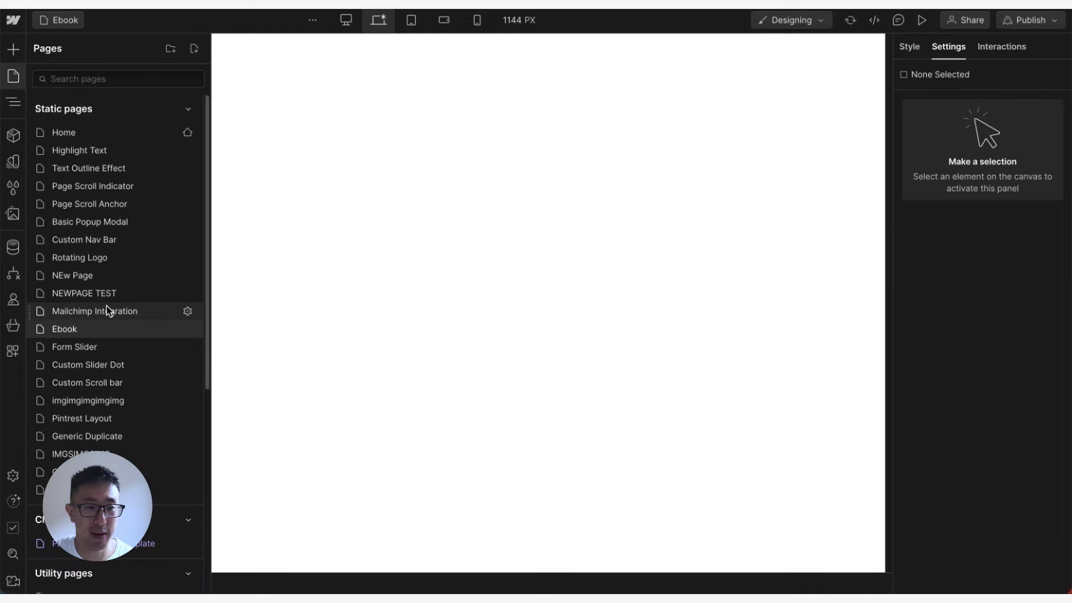
left_click(108, 311)
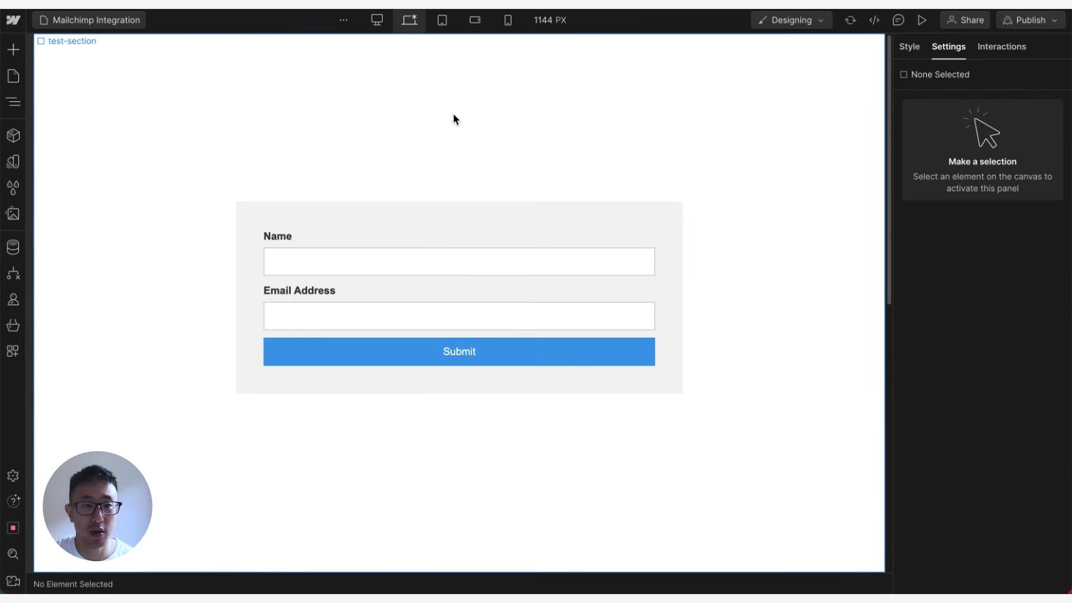
left_click(13, 76)
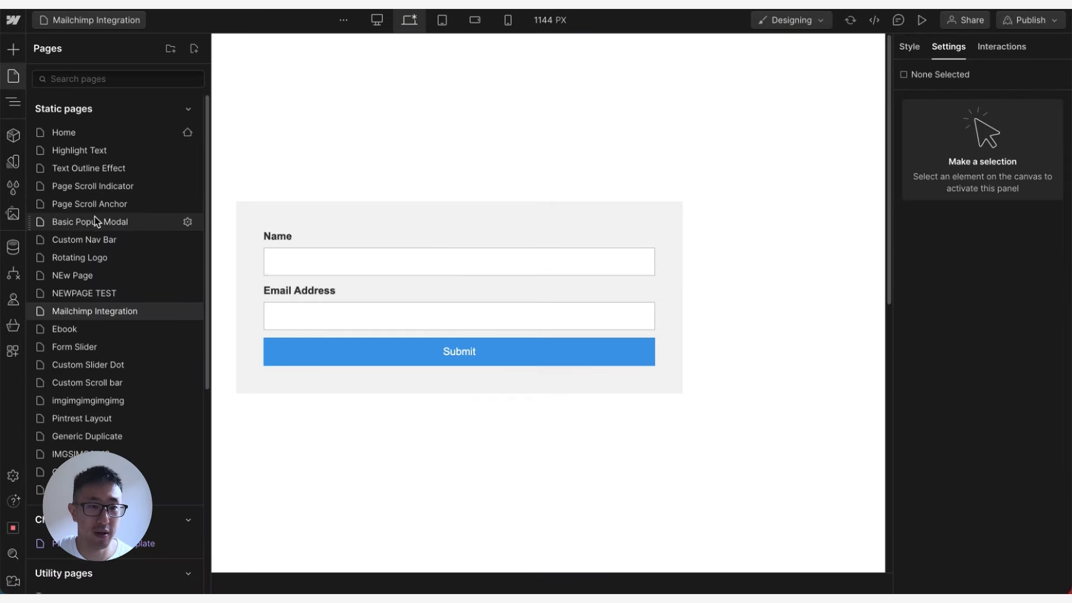
left_click(103, 257)
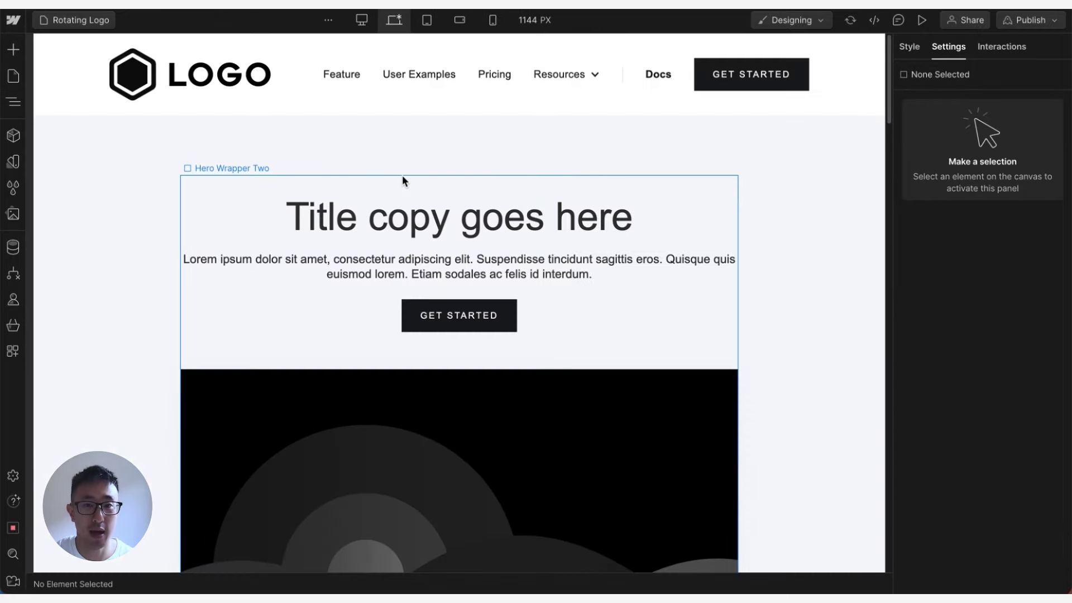
Delete the existing navbar from the Rotating Logo page
scroll(407, 184, "down", 3)
scroll(410, 193, "down", 10)
scroll(428, 193, "up", 20)
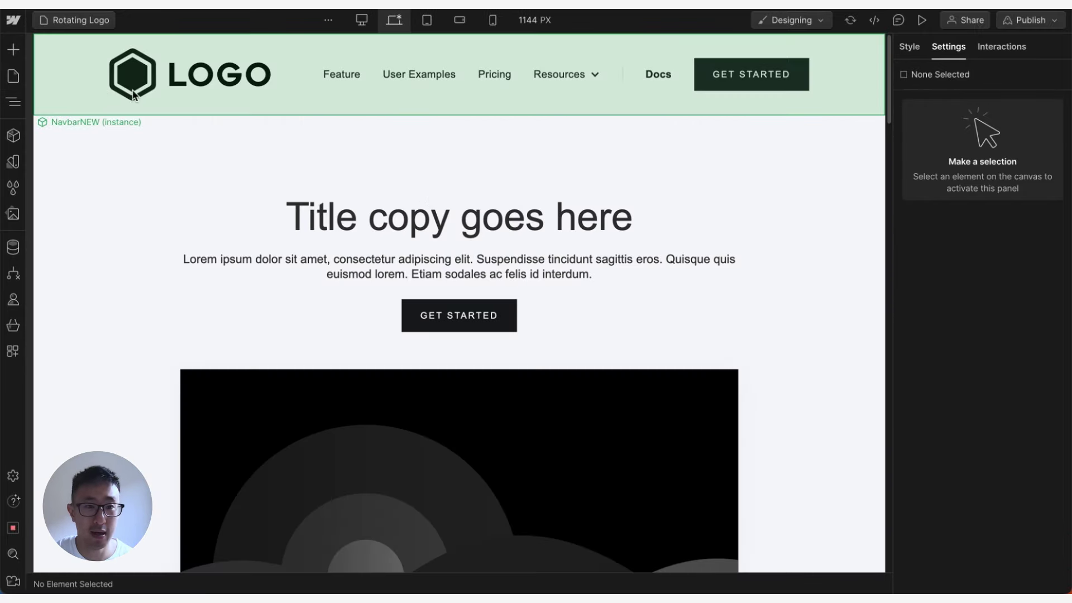
left_click(83, 91)
key("Delete")
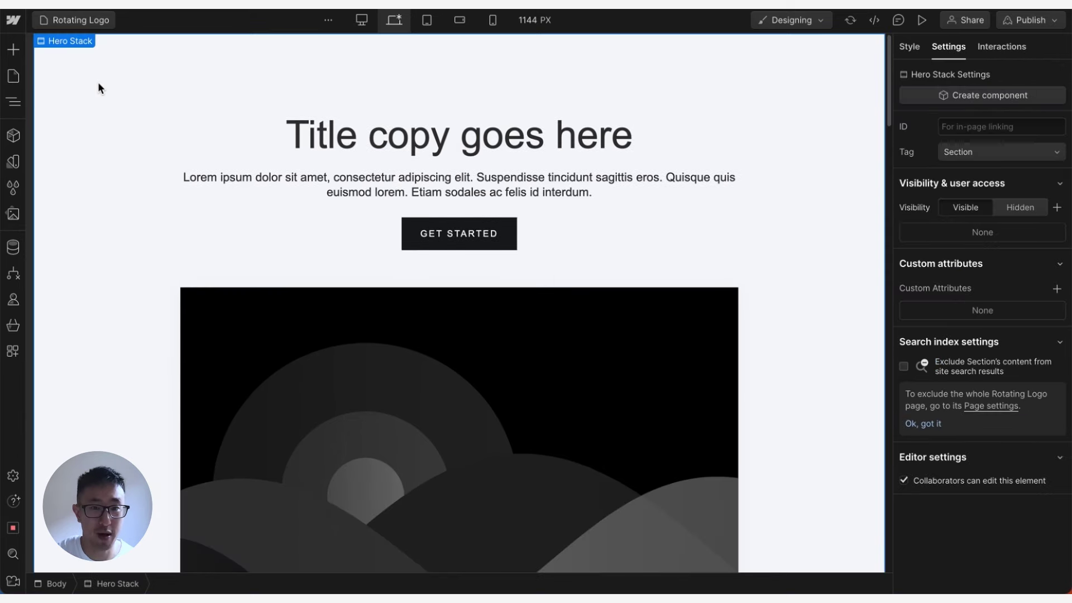
Insert a Nav Bar NEW component instance into the page Body
key("z")
left_click(71, 79)
left_click(14, 135)
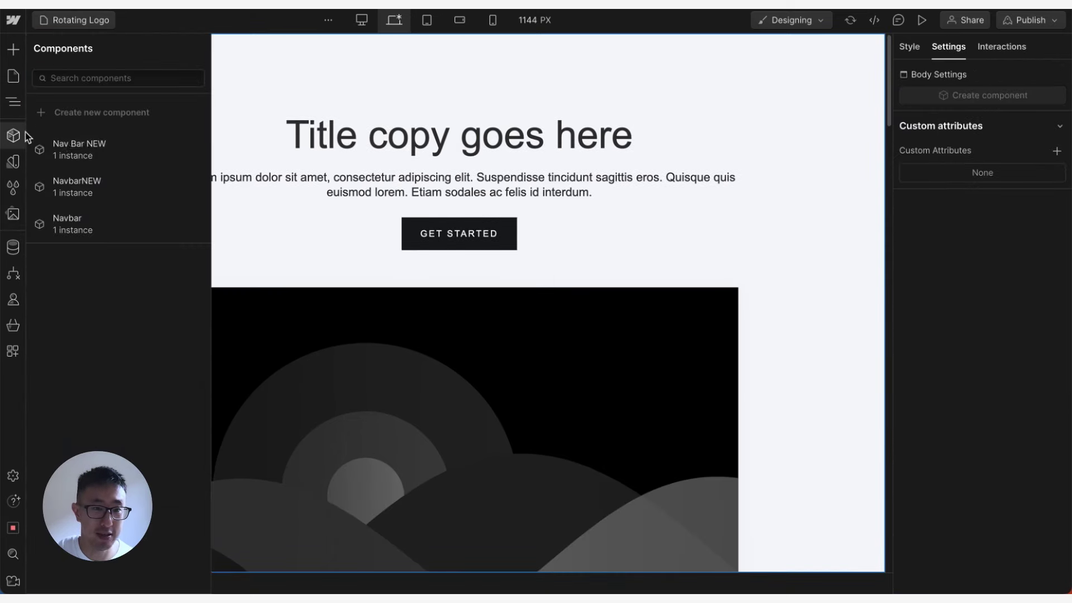
left_click(73, 150)
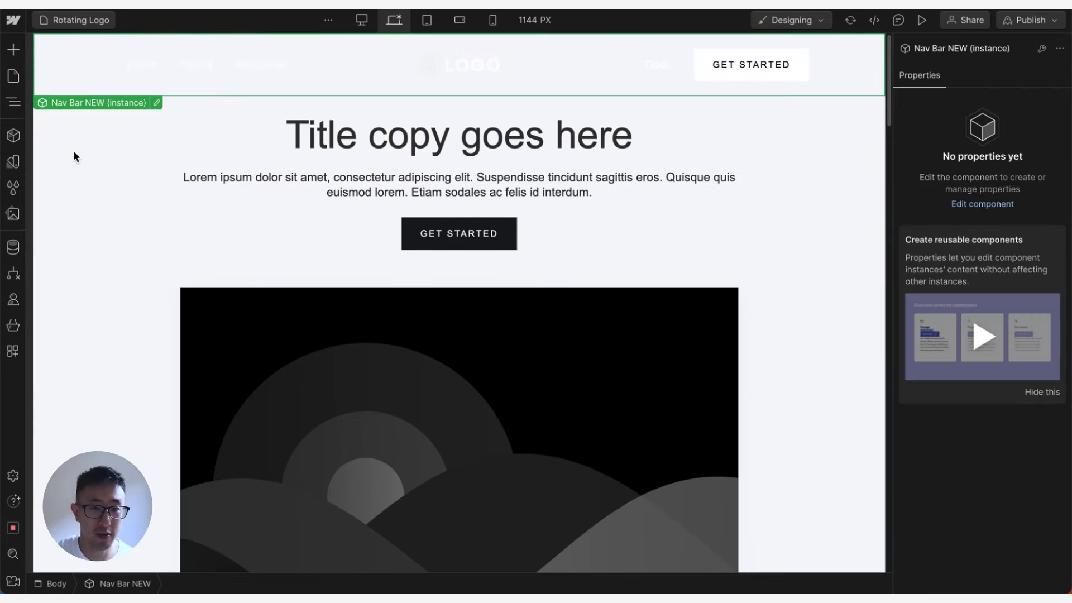
Preview the page and scroll to check the new navbar
left_click(922, 20)
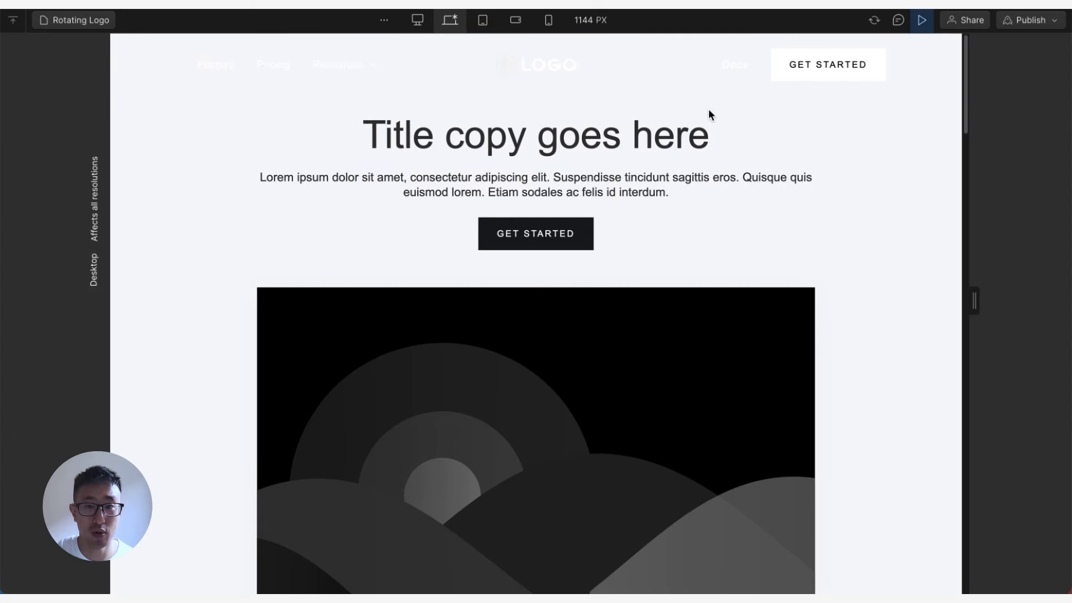
scroll(686, 187, "down", 15)
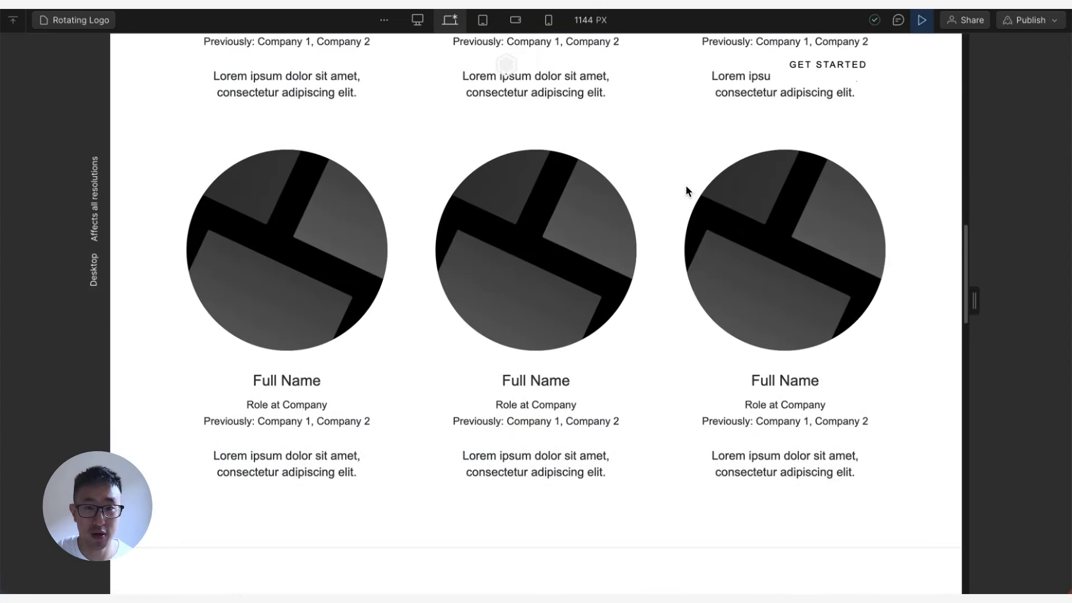
scroll(686, 189, "up", 15)
key("Escape")
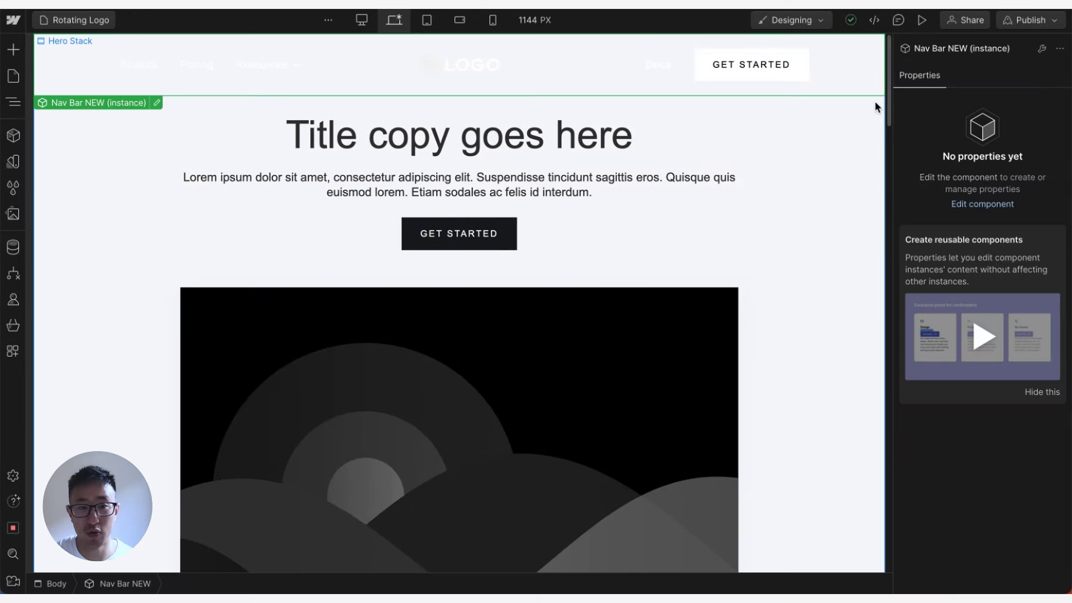
Give the Body a 'While page is scrolling' trigger that plays the Nav BG Color Change scroll animation
key("z")
left_click(109, 75)
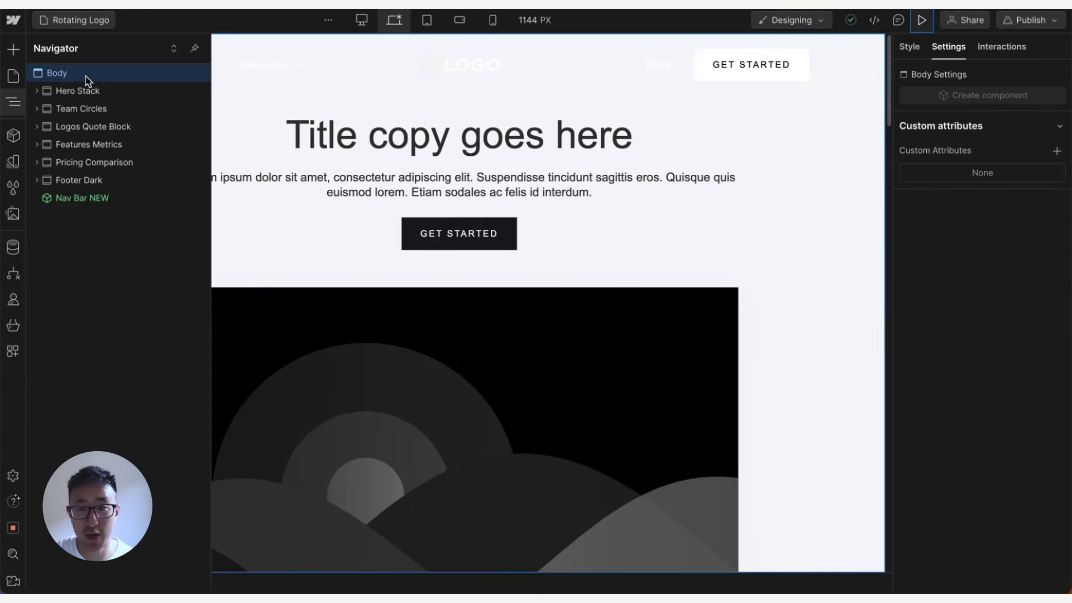
left_click(988, 47)
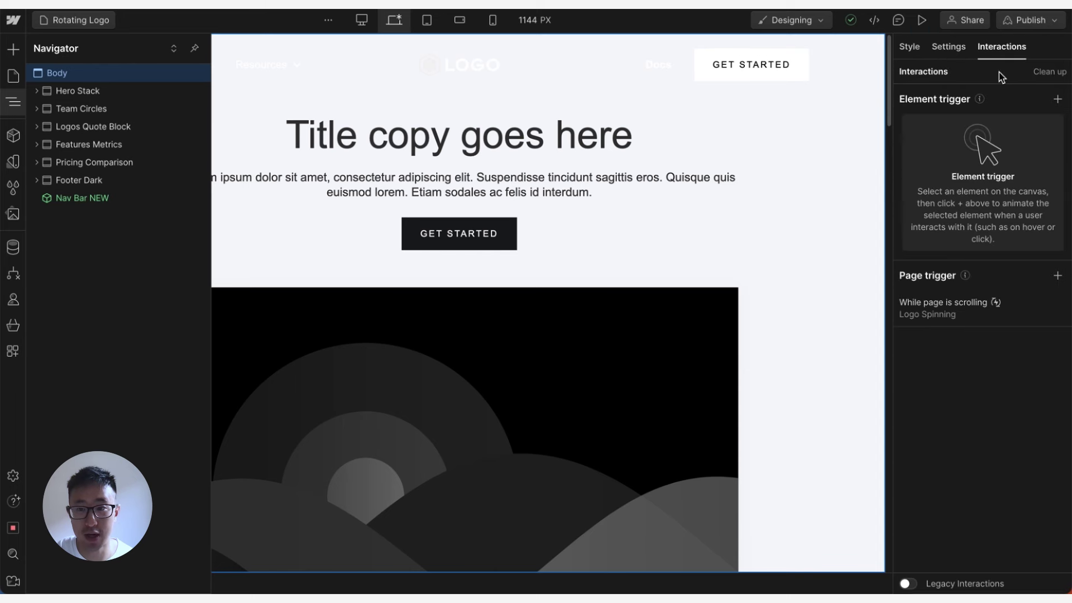
left_click(1058, 276)
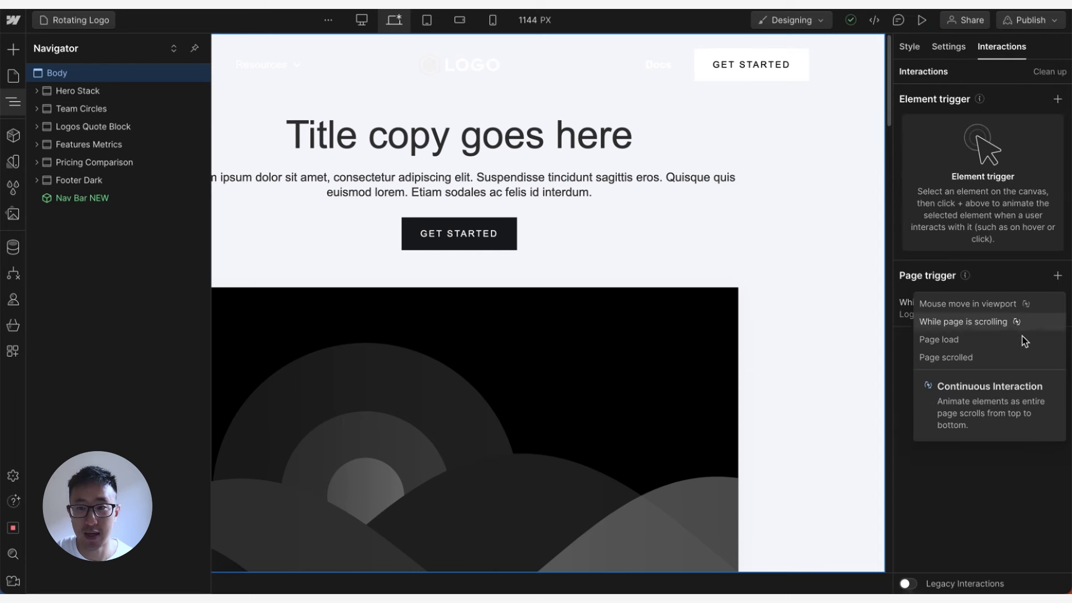
left_click(1010, 322)
left_click(998, 179)
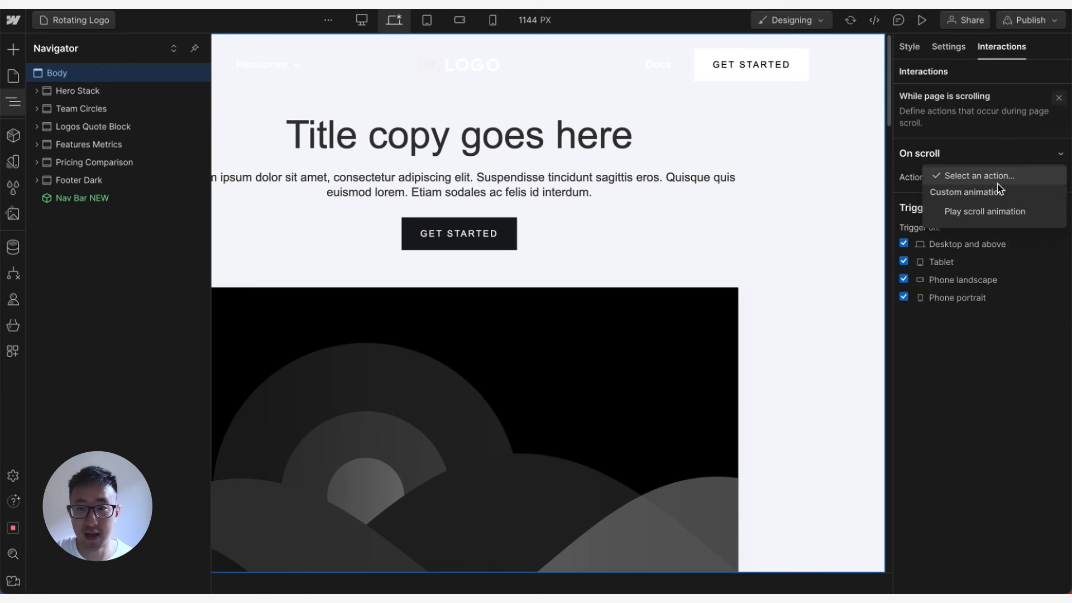
left_click(994, 210)
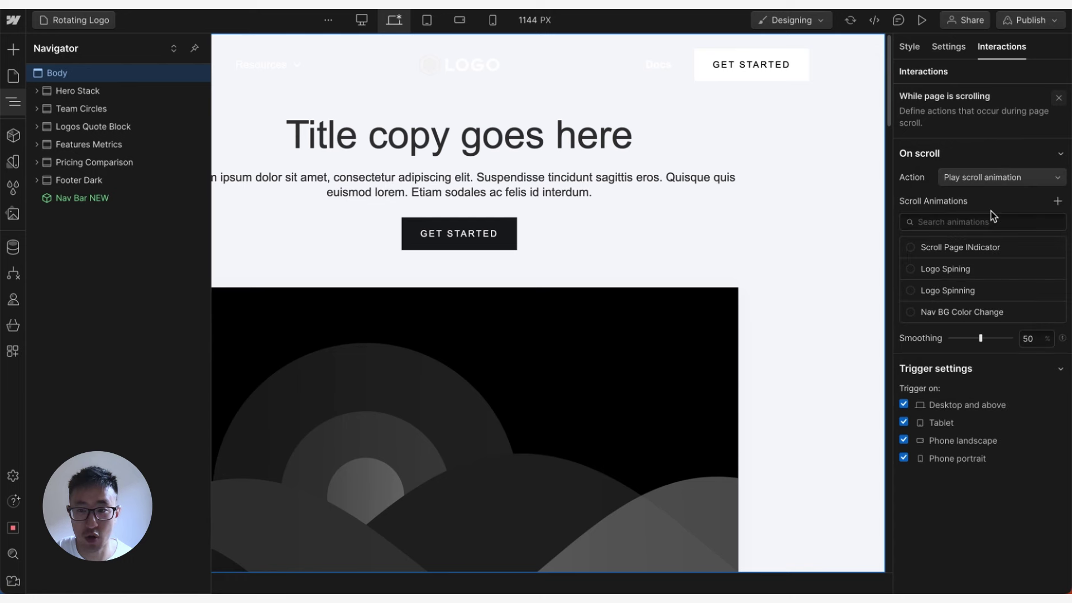
left_click(961, 312)
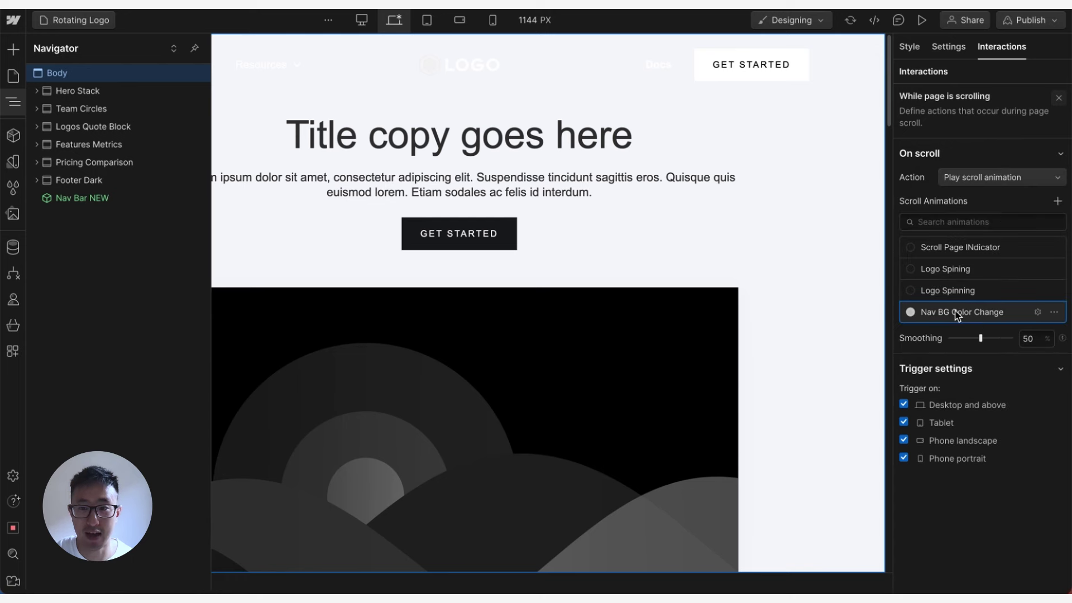
Preview the page and scroll up and down to watch the navbar darken
left_click(802, 302)
left_click(922, 20)
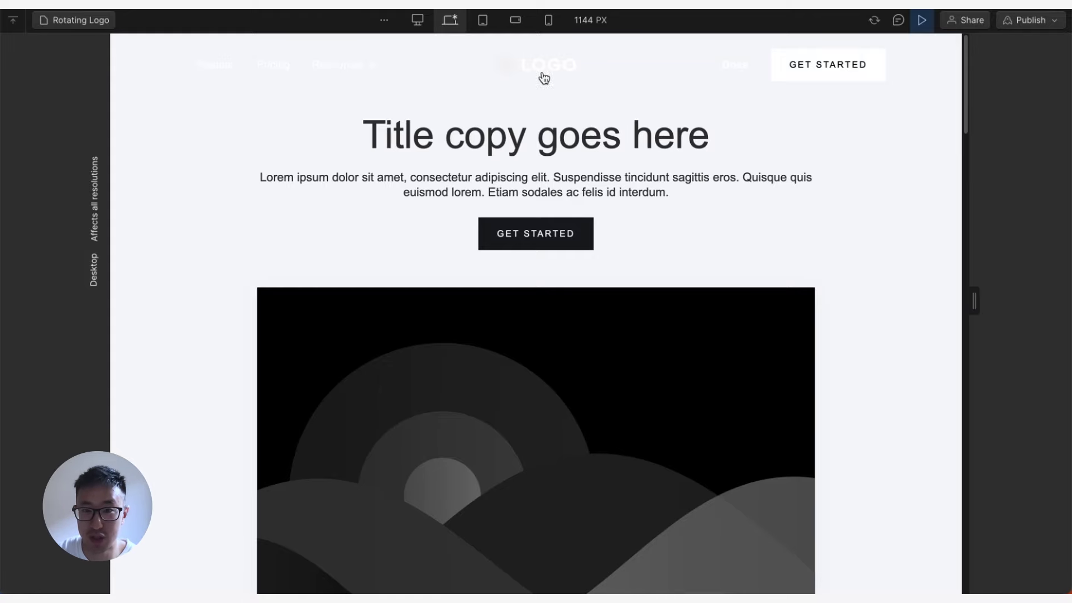
scroll(671, 233, "down", 6)
scroll(671, 233, "up", 6)
scroll(672, 233, "down", 10)
scroll(672, 239, "up", 10)
scroll(672, 239, "down", 5)
scroll(673, 239, "up", 5)
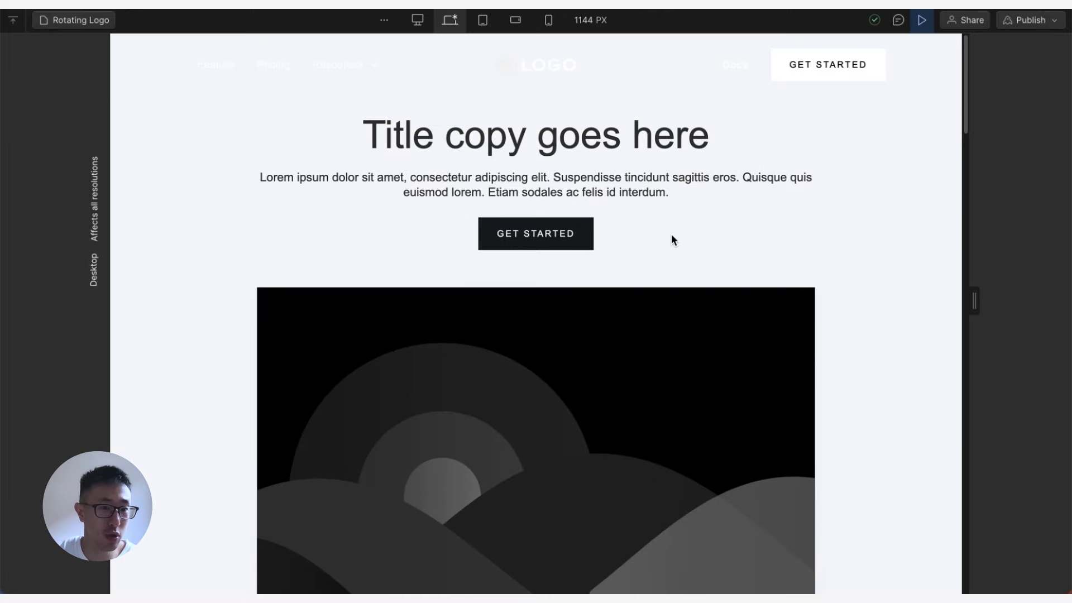
Exit preview mode to return to the Designer
left_click(921, 20)
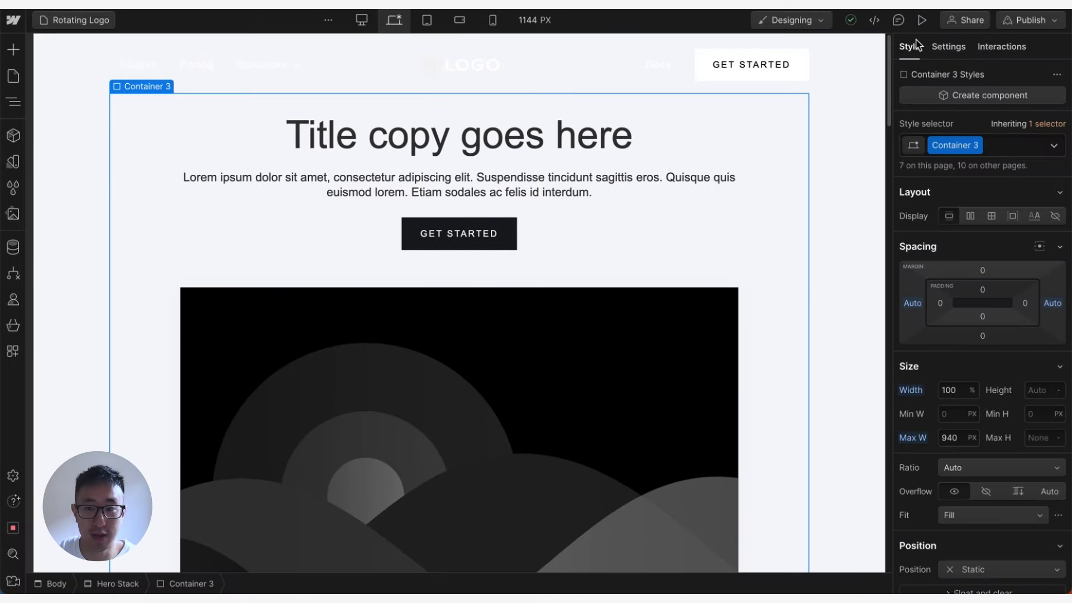